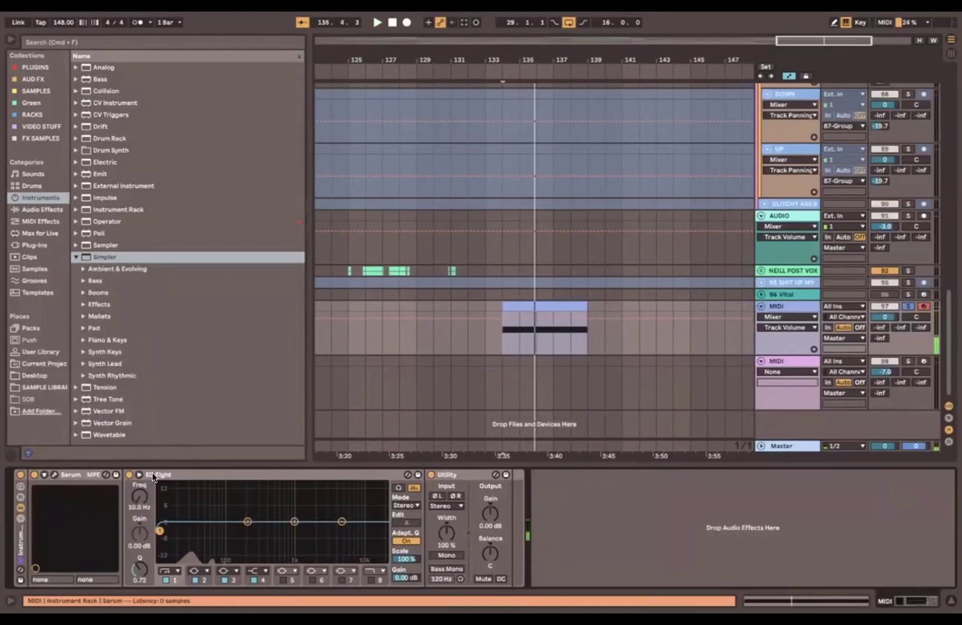
Step: Open Serum on the MIDI track and set oscillator A to 2 unison voices
{"action": "left_click", "coordinate": [52, 475]}
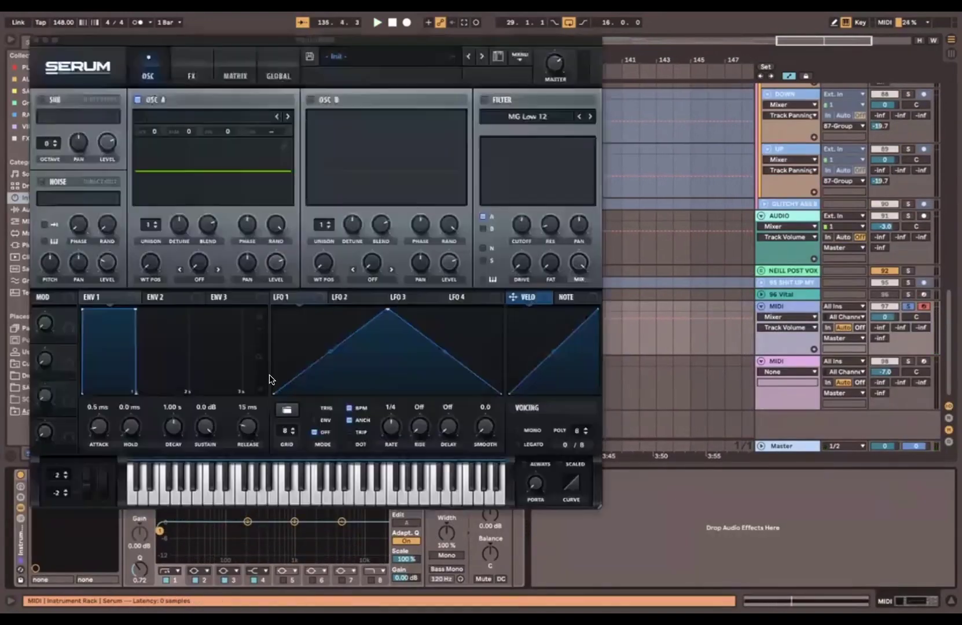
{"action": "left_click_drag", "start_coordinate": [151, 225], "coordinate": [175, 213]}
{"action": "left_click", "coordinate": [167, 220]}
{"action": "key", "text": "space"}
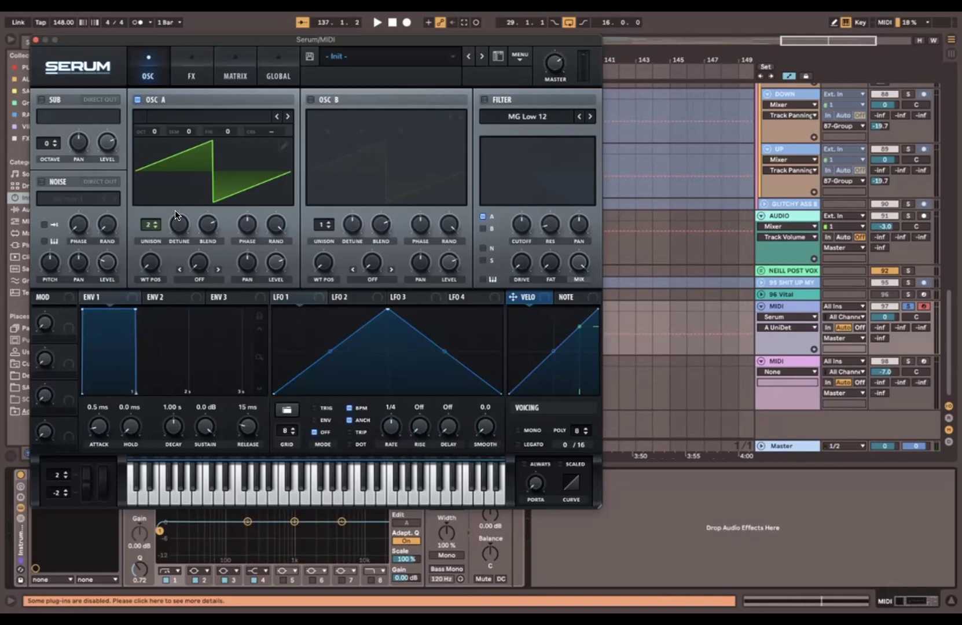
Step: Adjust oscillator A's unison detune and move its Basic Shapes wavetable position to the square wave
{"action": "left_click_drag", "start_coordinate": [176, 228], "coordinate": [178, 226]}
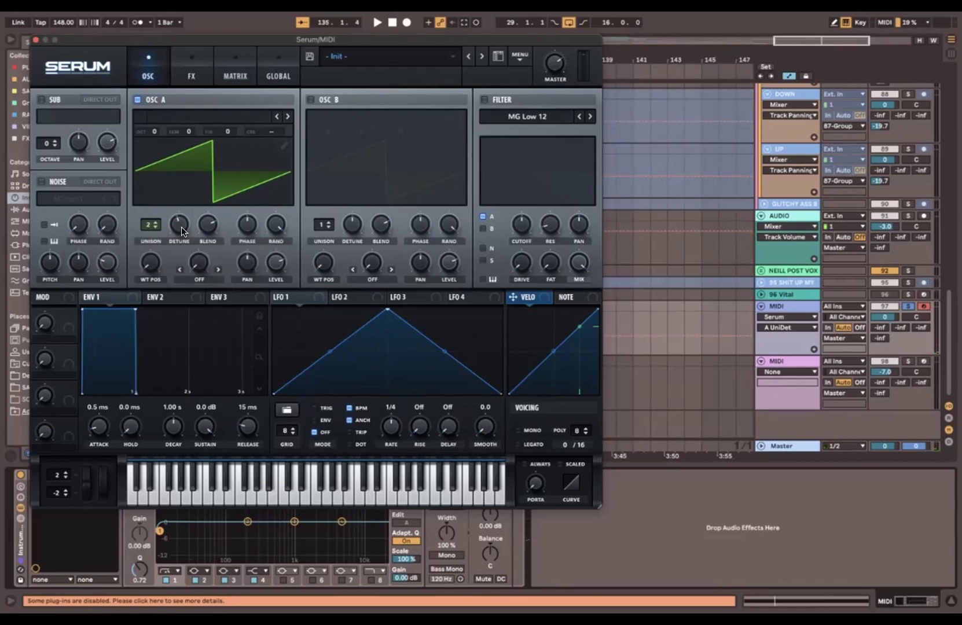
{"action": "mouse_move", "coordinate": [183, 231]}
{"action": "left_mouse_down"}
{"action": "mouse_move", "coordinate": [185, 181]}
{"action": "mouse_move", "coordinate": [181, 231]}
{"action": "left_mouse_up"}
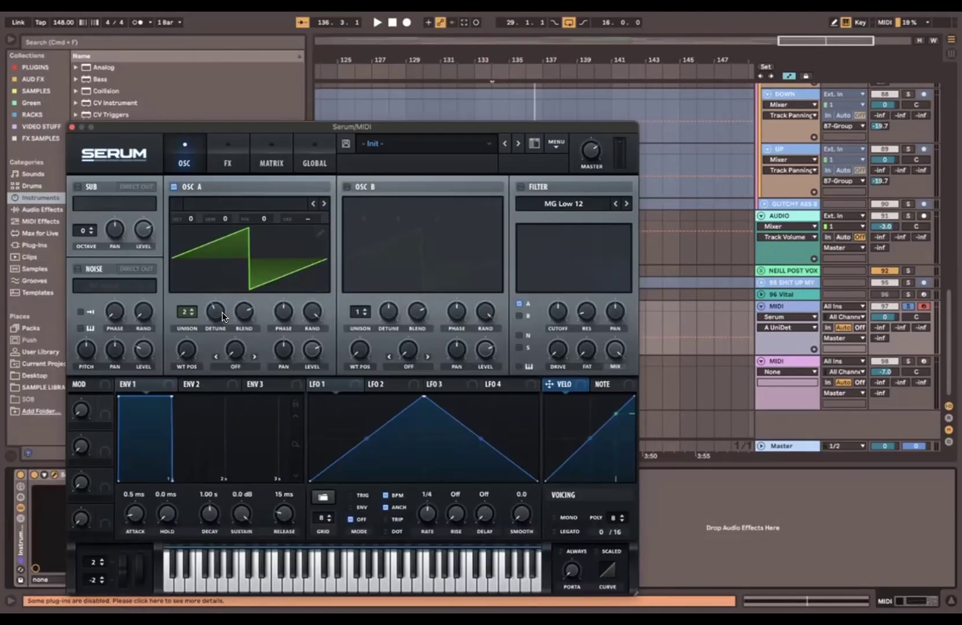
{"action": "left_click", "coordinate": [215, 311]}
{"action": "left_click_drag", "start_coordinate": [319, 129], "coordinate": [296, 80]}
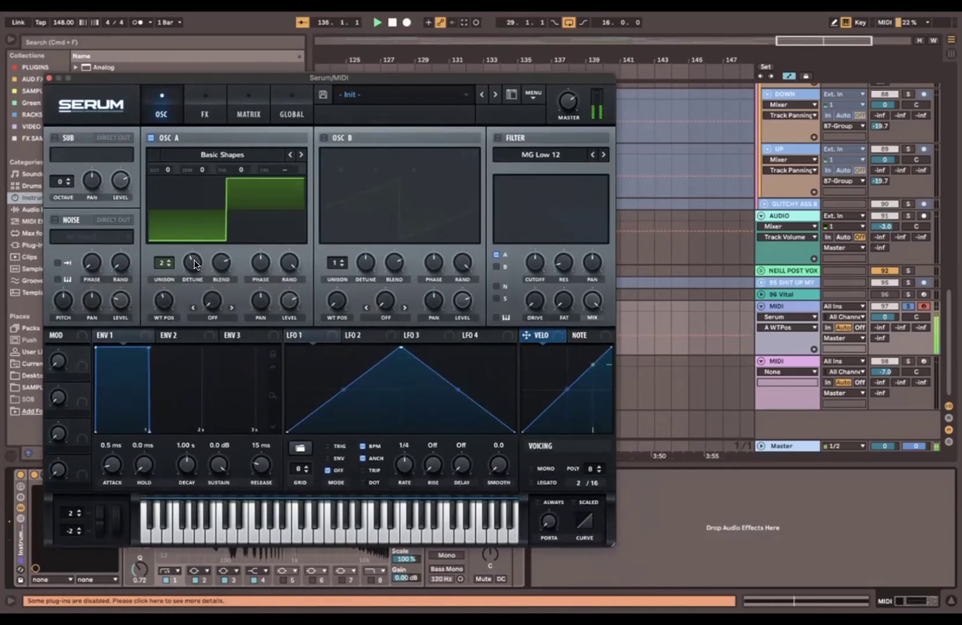
{"action": "left_click_drag", "start_coordinate": [193, 260], "coordinate": [194, 204]}
Step: Enable the EQ in Serum's effects rack
{"action": "left_click", "coordinate": [205, 108]}
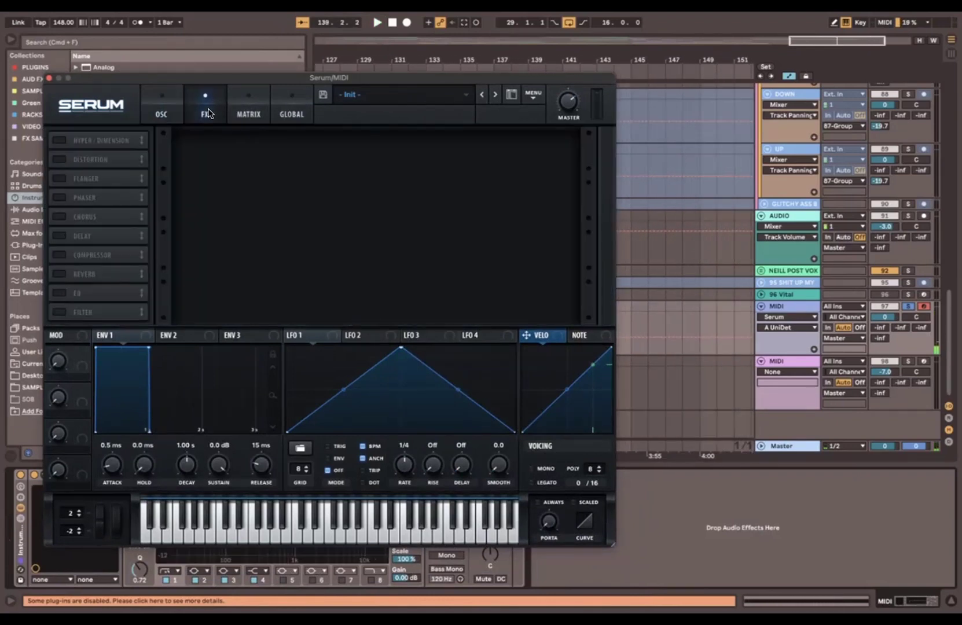
{"action": "left_click_drag", "start_coordinate": [156, 77], "coordinate": [205, 33]}
{"action": "left_click", "coordinate": [104, 250]}
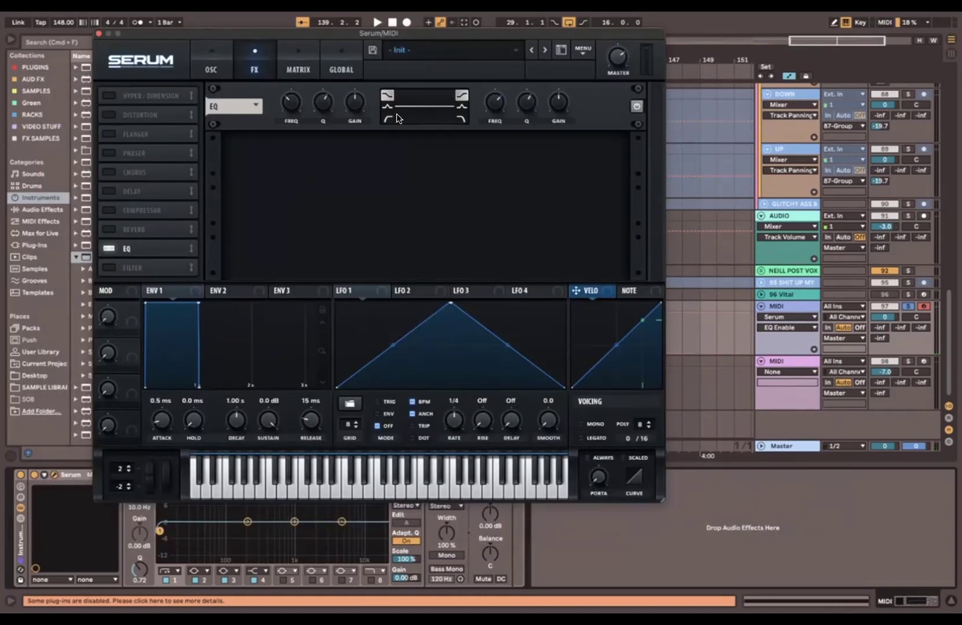
Step: Shape the EQ's high band into a peak cut and modulate its frequency with LFO 1 at a 2 bar rate
{"action": "left_click_drag", "start_coordinate": [567, 104], "coordinate": [561, 231]}
{"action": "left_click_drag", "start_coordinate": [527, 105], "coordinate": [501, 162]}
{"action": "key", "text": "space"}
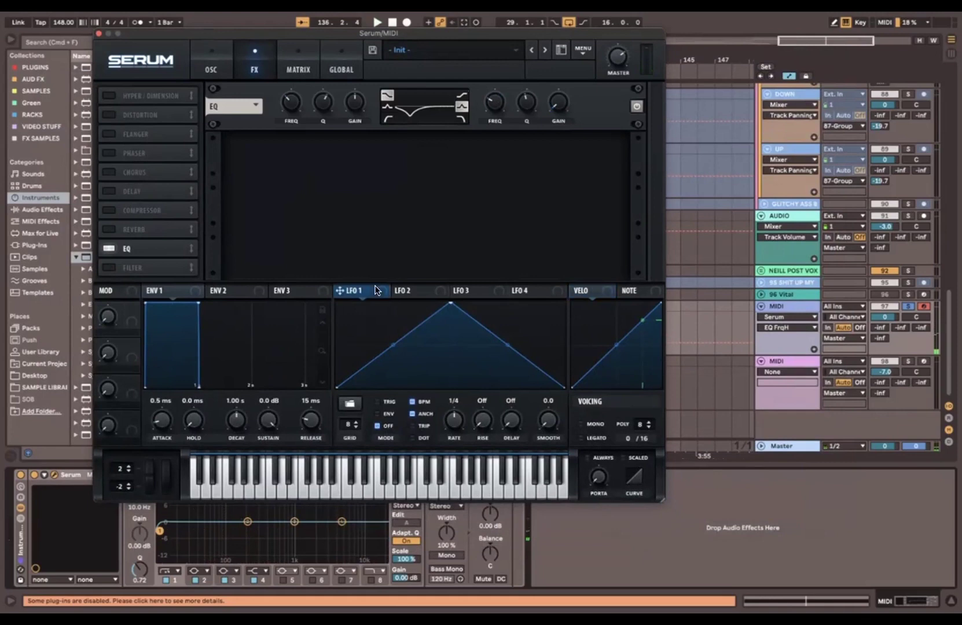
{"action": "left_click_drag", "start_coordinate": [453, 420], "coordinate": [454, 440]}
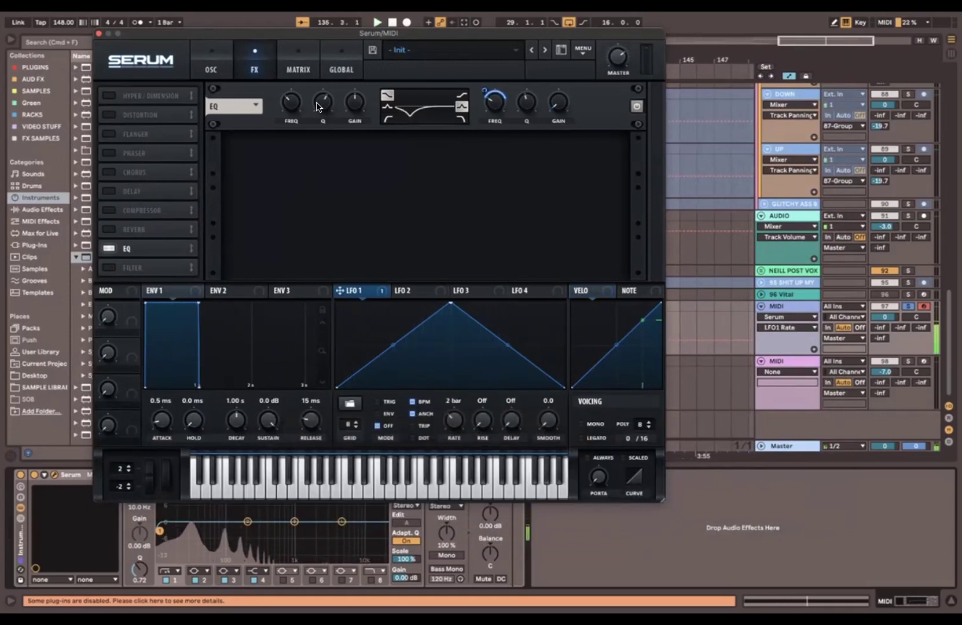
Step: Boost the EQ's low band as a peak of about 13.2 dB, its frequency modulated by LFO 2 at a 2 bar triplet rate
{"action": "left_click_drag", "start_coordinate": [354, 104], "coordinate": [320, 134]}
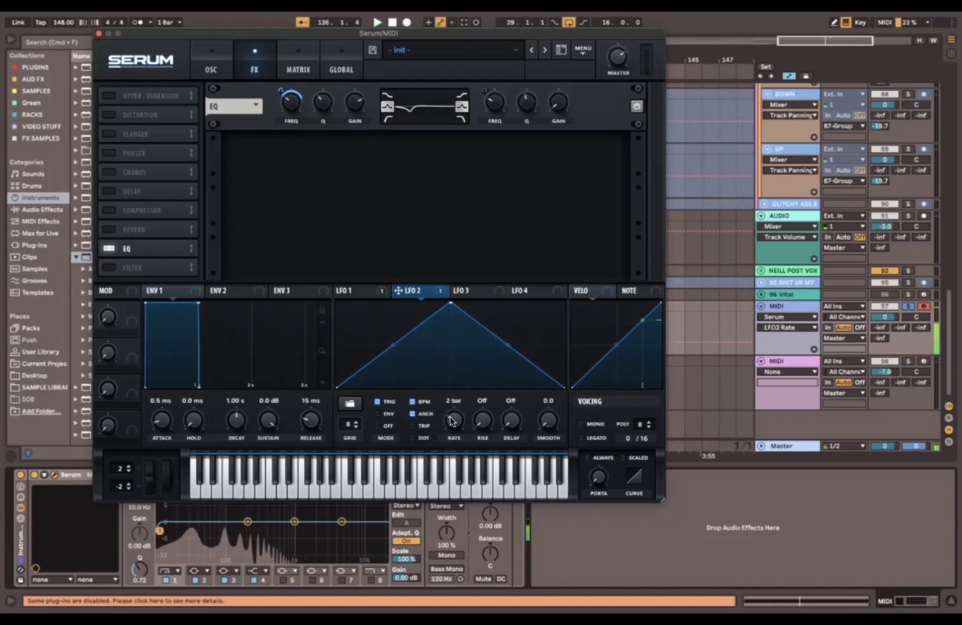
{"action": "left_click", "coordinate": [412, 426]}
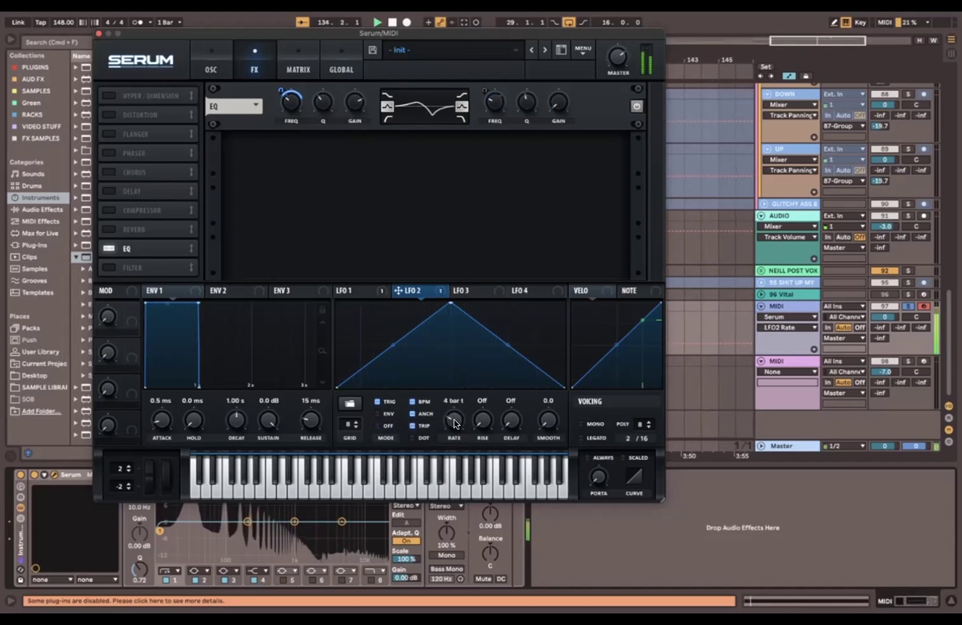
{"action": "left_click_drag", "start_coordinate": [454, 420], "coordinate": [454, 408]}
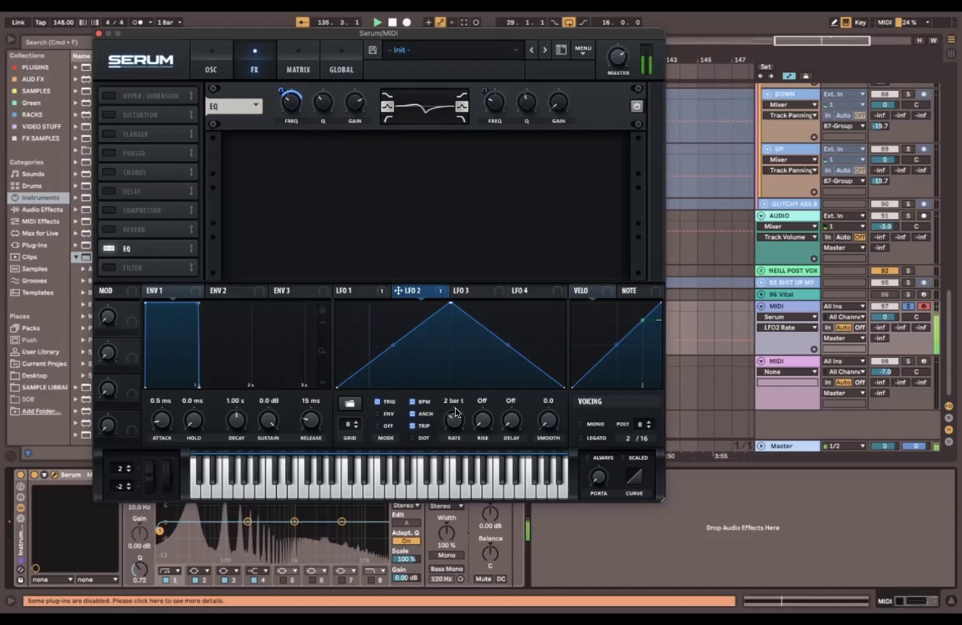
{"action": "left_click_drag", "start_coordinate": [354, 103], "coordinate": [352, 88]}
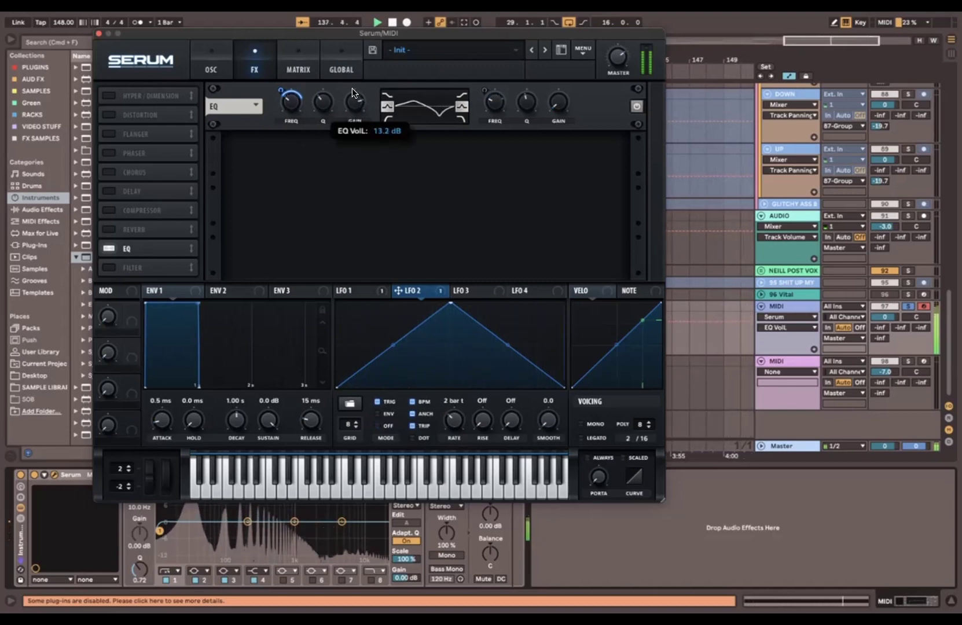
{"action": "left_click", "coordinate": [555, 106]}
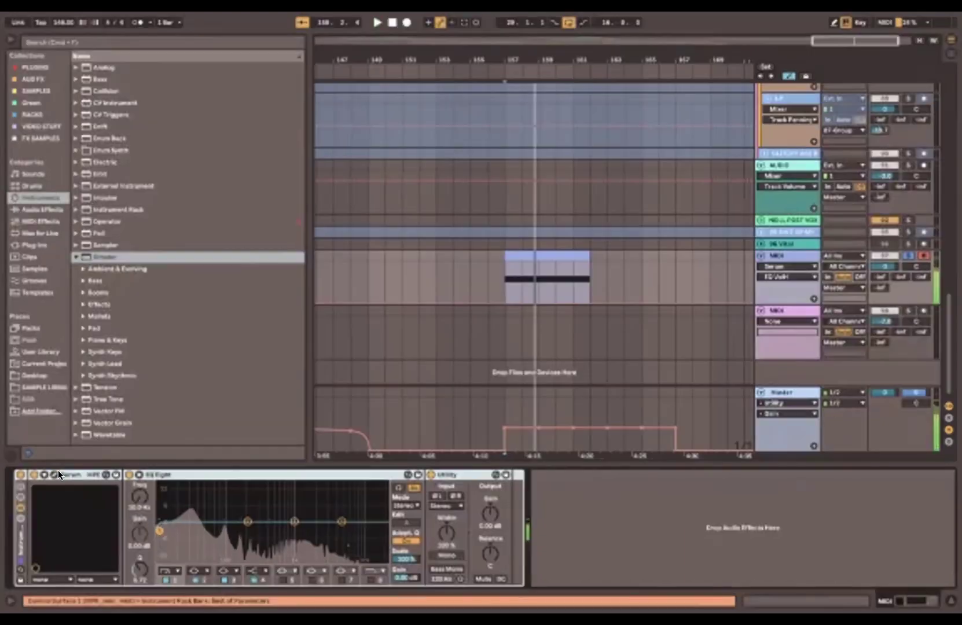
Step: Add distortion after the EQ in Serum's effects chain, set its type to SoftClip, and audition the sound
{"action": "left_click", "coordinate": [53, 470]}
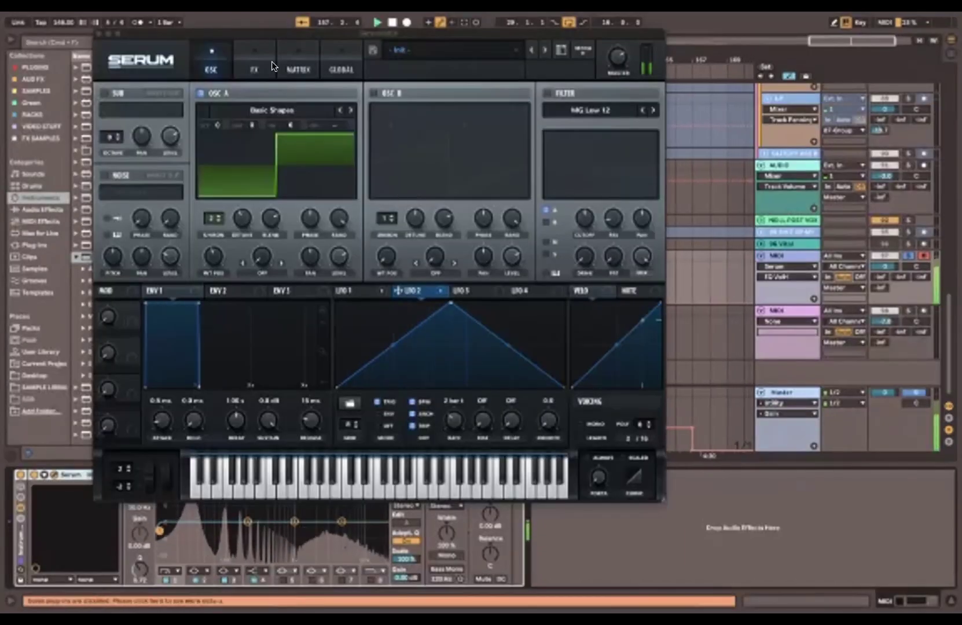
{"action": "left_click", "coordinate": [245, 52]}
{"action": "left_click_drag", "start_coordinate": [131, 112], "coordinate": [425, 126]}
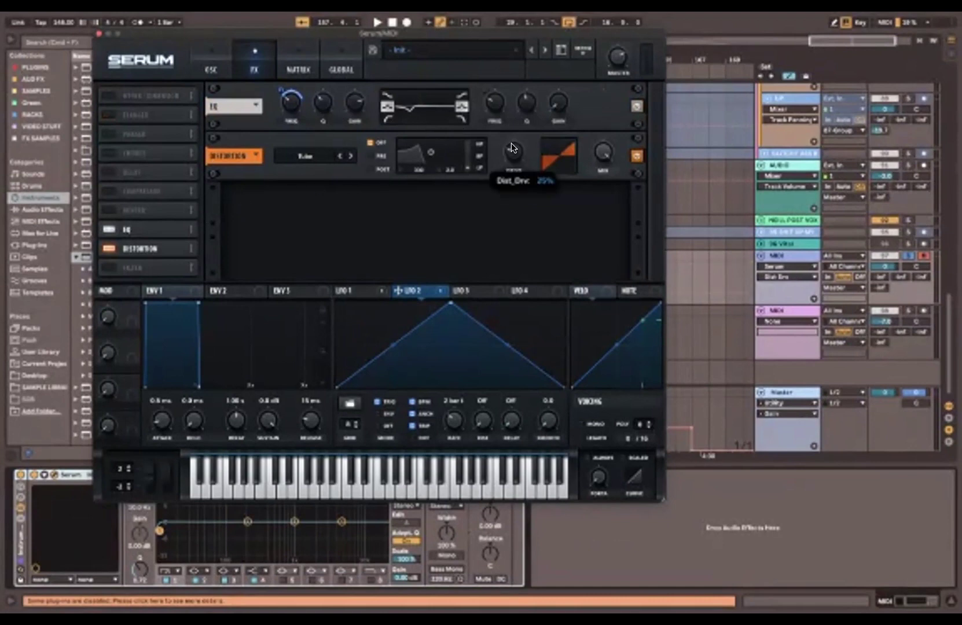
{"action": "left_click", "coordinate": [304, 154]}
{"action": "left_click", "coordinate": [300, 185]}
{"action": "key", "text": "space"}
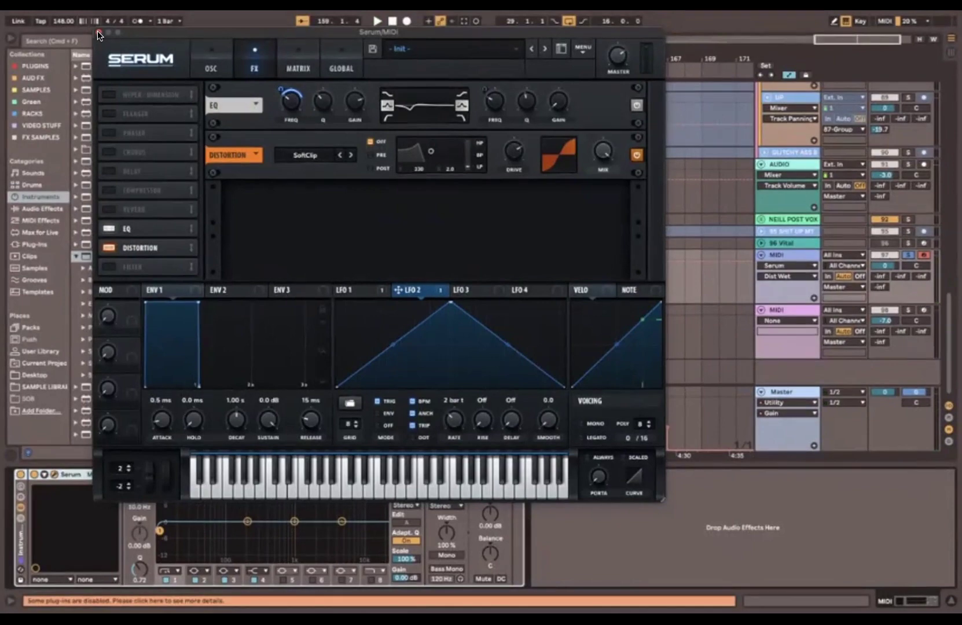
Step: Play the MIDI clip at bar 157, and export Serum's last played note as audio into the arrangement below it
{"action": "left_click_drag", "start_coordinate": [139, 29], "coordinate": [723, 179]}
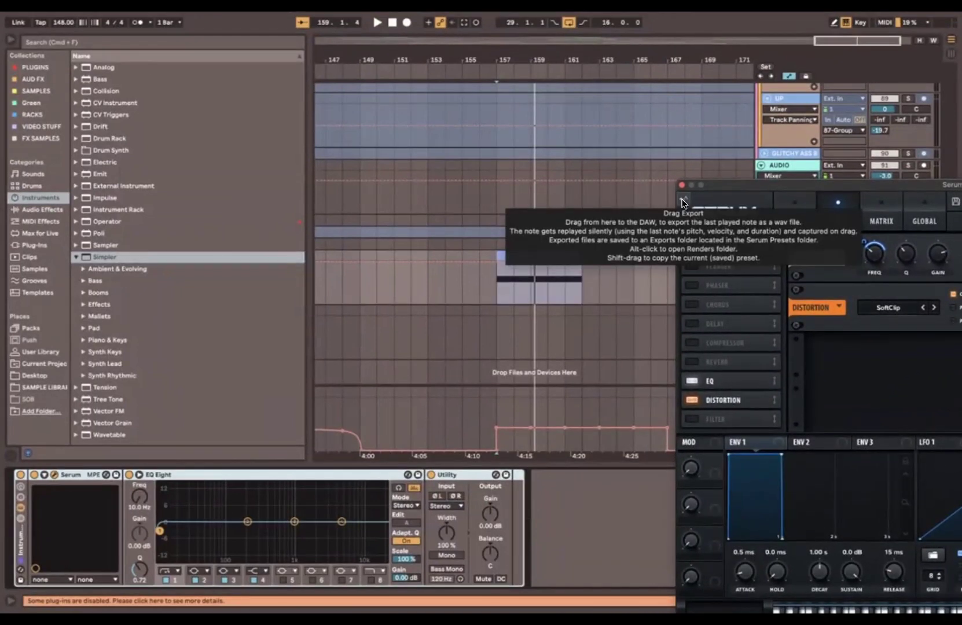
{"action": "left_click", "coordinate": [412, 283]}
{"action": "left_click_drag", "start_coordinate": [738, 186], "coordinate": [710, 163]}
{"action": "left_click", "coordinate": [534, 254]}
{"action": "key", "text": "space"}
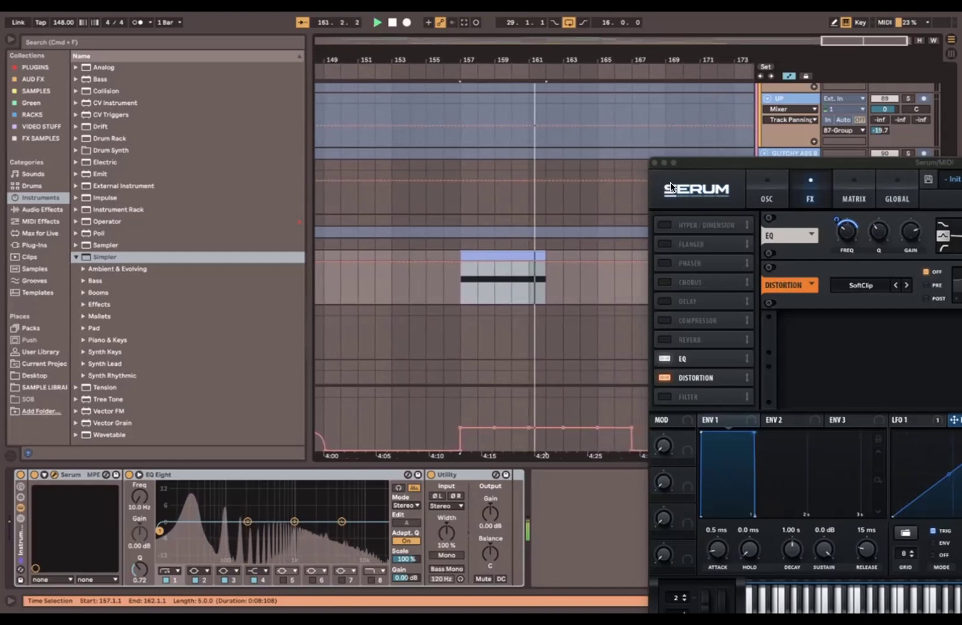
{"action": "key", "text": "space"}
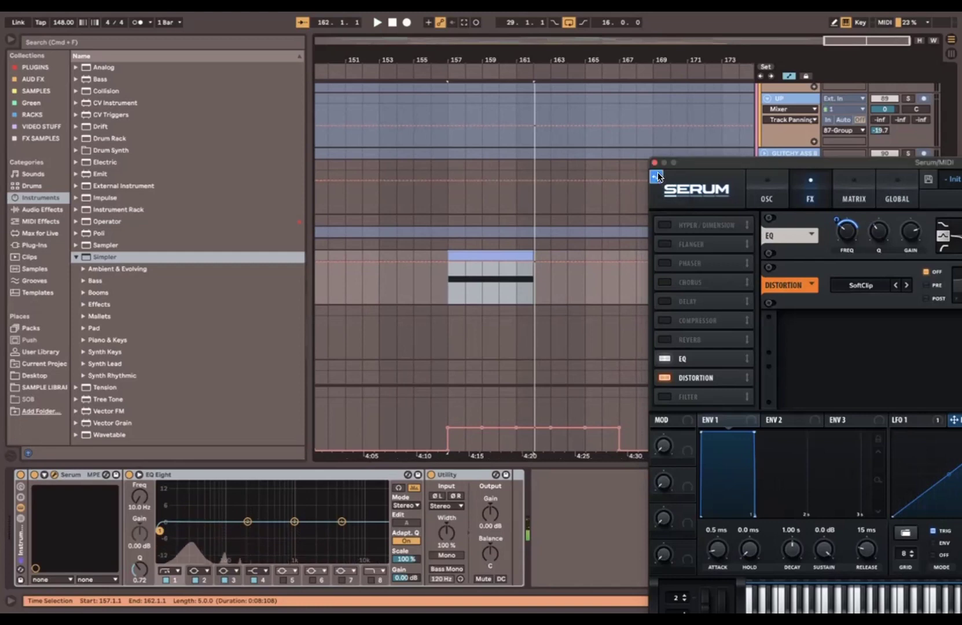
{"action": "left_click_drag", "start_coordinate": [658, 172], "coordinate": [377, 332]}
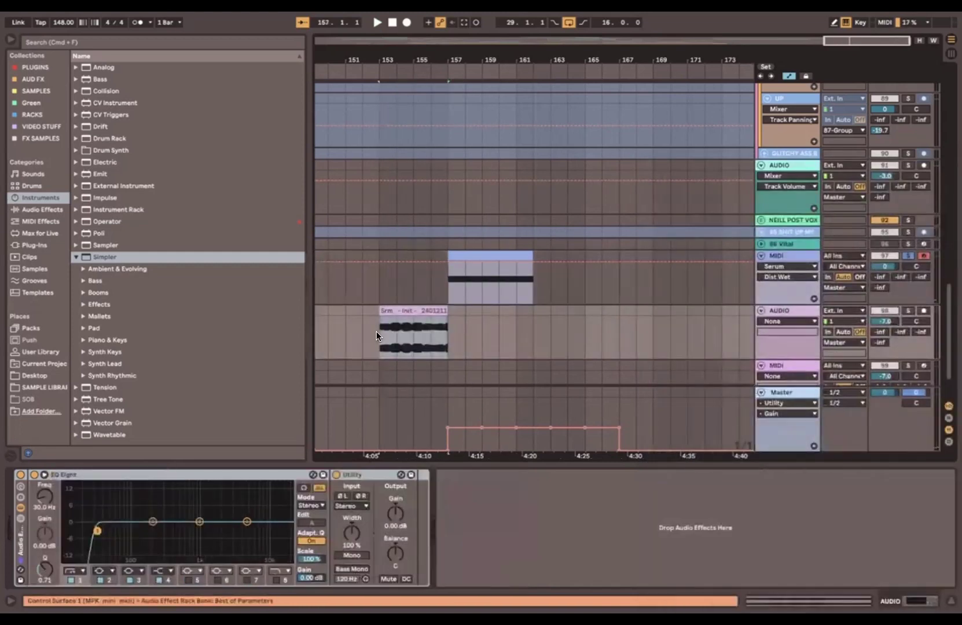
Step: Solo the exported audio track and align its clip with the MIDI clip at bar 157
{"action": "left_click", "coordinate": [908, 311]}
{"action": "key", "text": "space"}
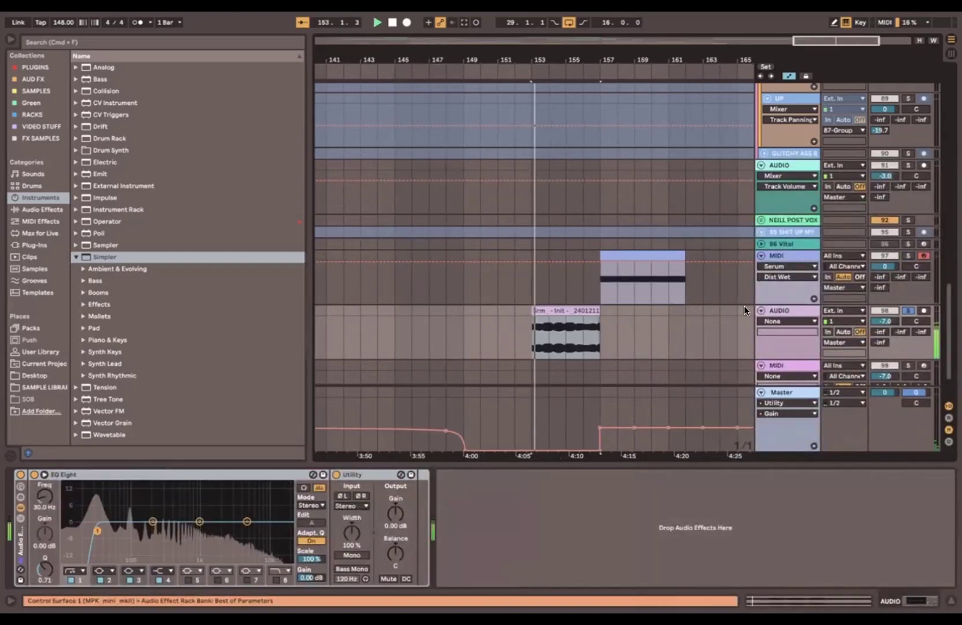
{"action": "key", "text": "space"}
{"action": "left_click_drag", "start_coordinate": [551, 310], "coordinate": [617, 161]}
{"action": "key", "text": "space"}
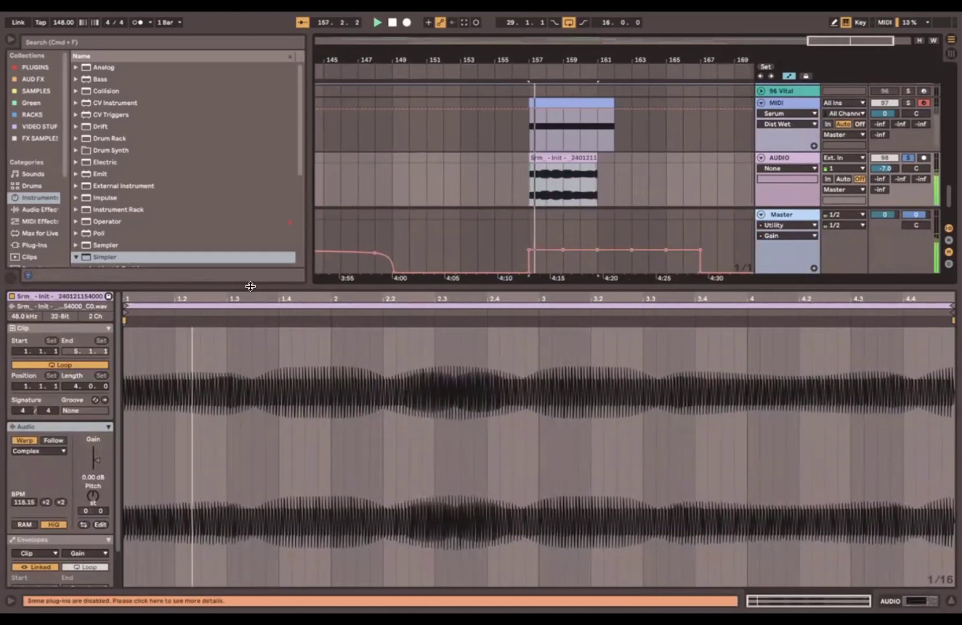
Step: Turn off warping for the exported audio clip and reset its track volume to 0 dB
{"action": "left_click", "coordinate": [22, 435]}
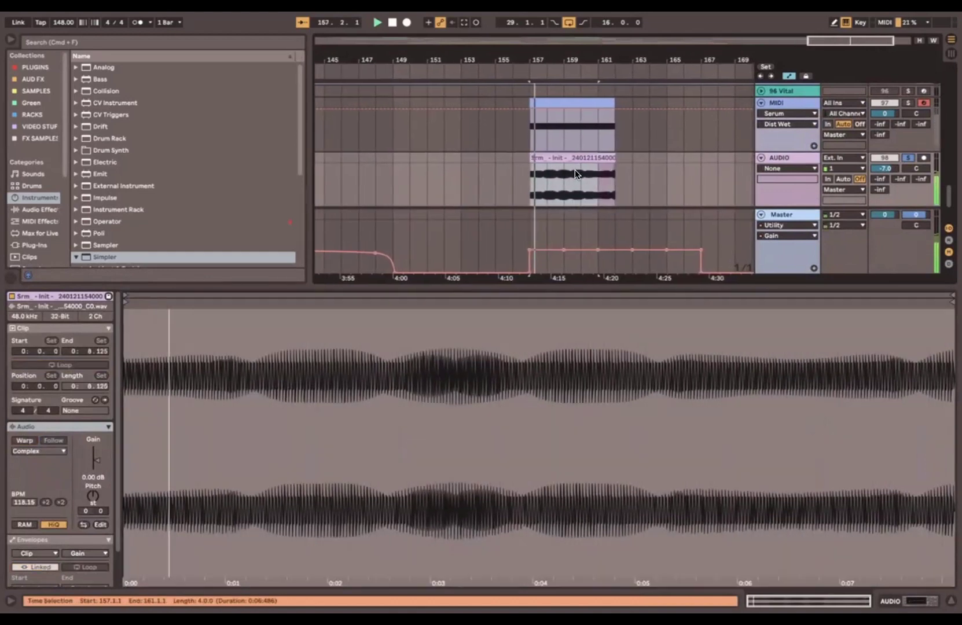
{"action": "left_click", "coordinate": [884, 167]}
{"action": "key", "text": "Delete"}
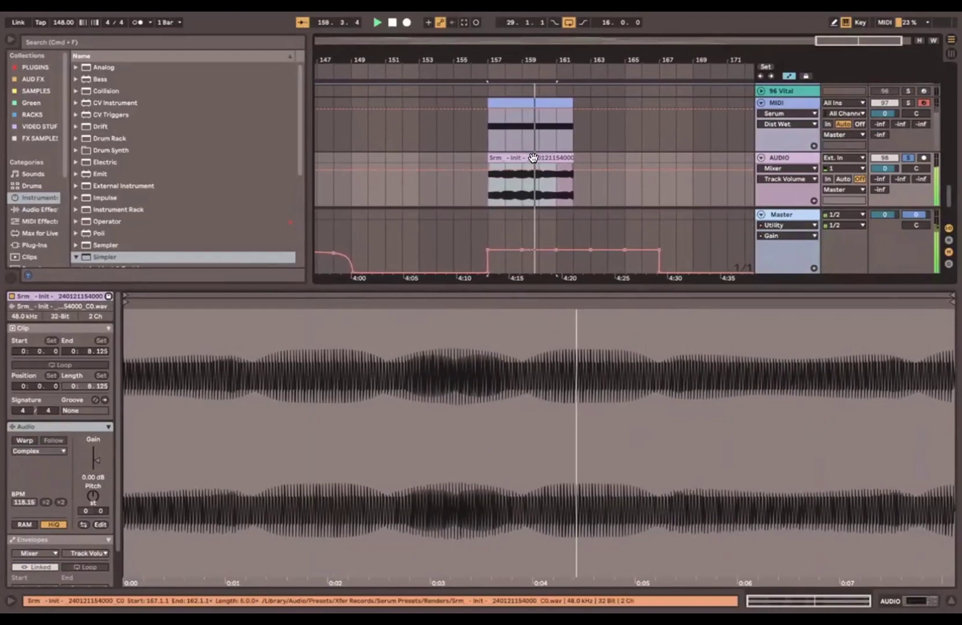
Step: Load the exported audio clip into Serum's noise oscillator and enable that oscillator
{"action": "left_click", "coordinate": [786, 103]}
{"action": "left_click_drag", "start_coordinate": [503, 175], "coordinate": [663, 143]}
{"action": "left_click_drag", "start_coordinate": [513, 159], "coordinate": [584, 269]}
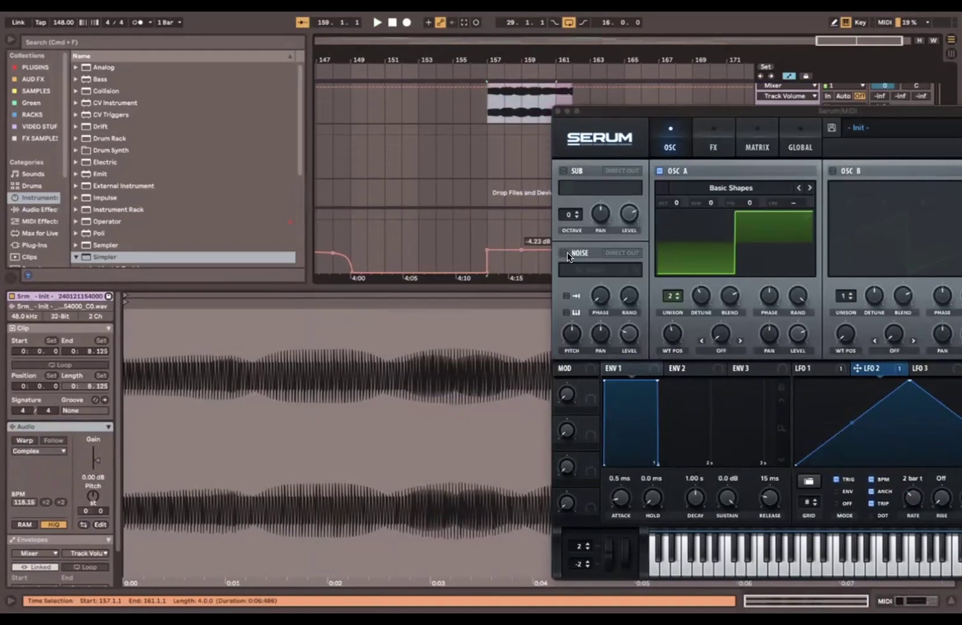
{"action": "left_click_drag", "start_coordinate": [587, 110], "coordinate": [655, 100]}
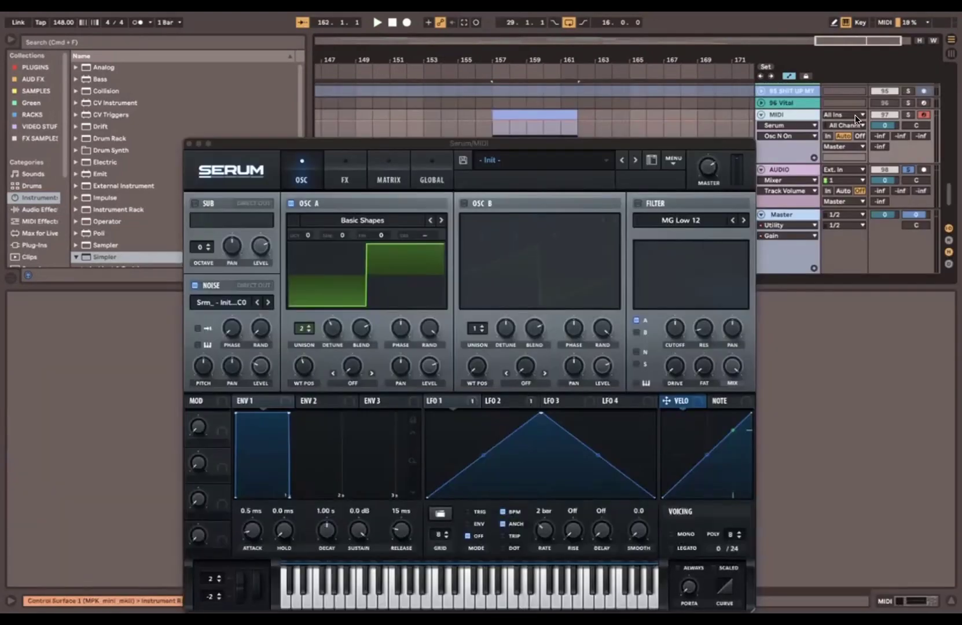
{"action": "left_click_drag", "start_coordinate": [613, 142], "coordinate": [549, 142]}
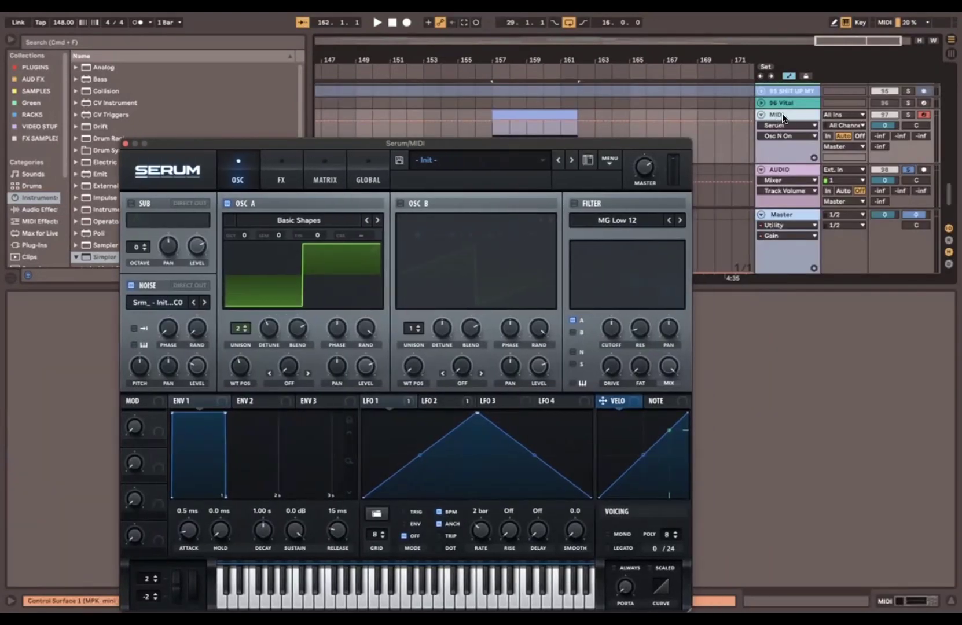
Step: Freeze and flatten the Serum MIDI track to audio, and delete the separate track that held the exported clip
{"action": "right_click", "coordinate": [783, 118]}
{"action": "left_click", "coordinate": [719, 113]}
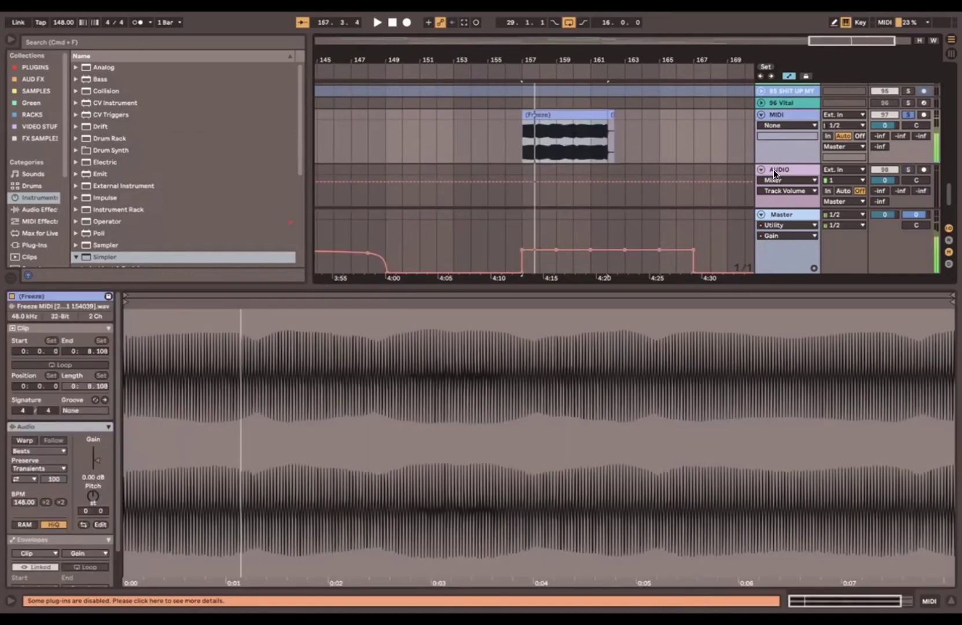
{"action": "scroll", "coordinate": [773, 170], "scroll_direction": "down", "scroll_amount": 2}
{"action": "left_click", "coordinate": [774, 120]}
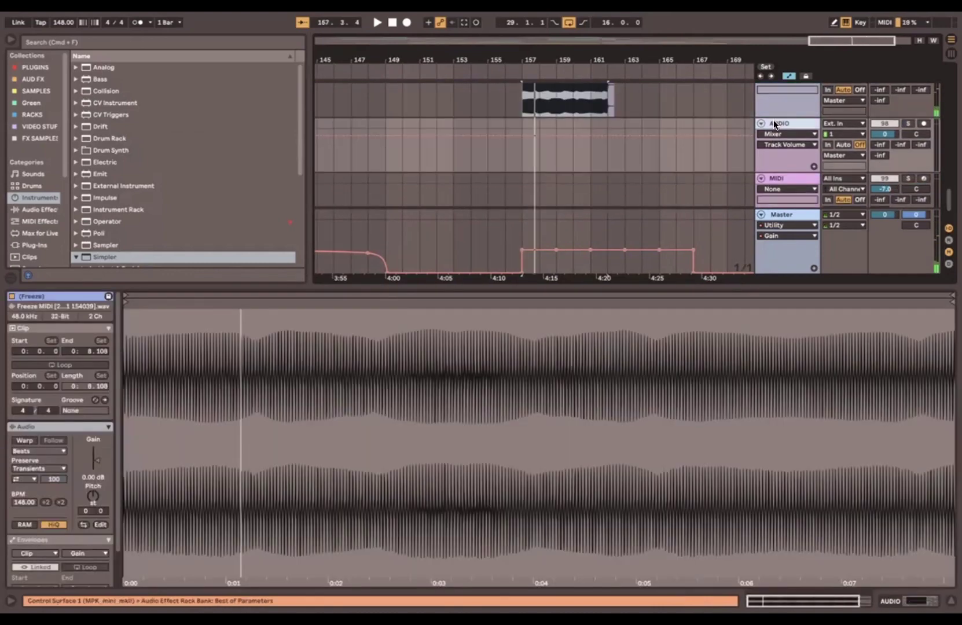
{"action": "key", "text": "Delete"}
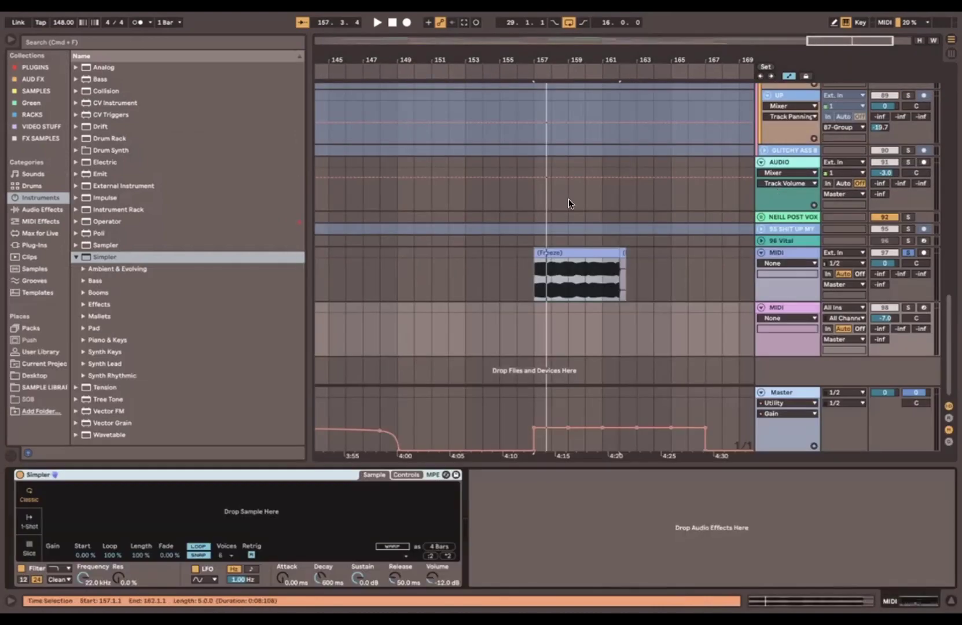
Step: Load the frozen audio into Simpler on the next MIDI track and create a six-bar empty MIDI clip there from bar 157
{"action": "left_click_drag", "start_coordinate": [583, 294], "coordinate": [146, 515]}
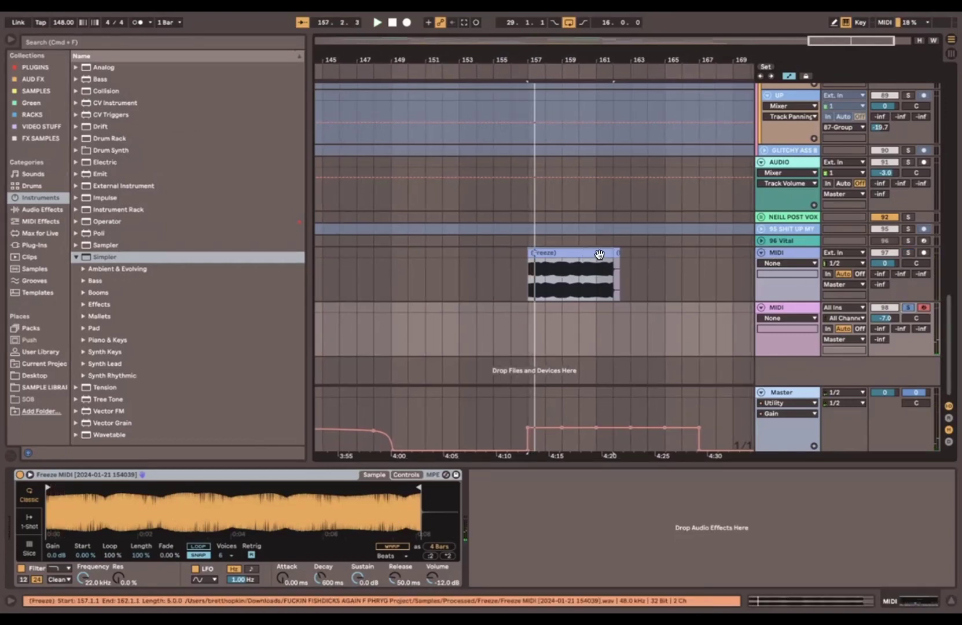
{"action": "double_click", "coordinate": [588, 305]}
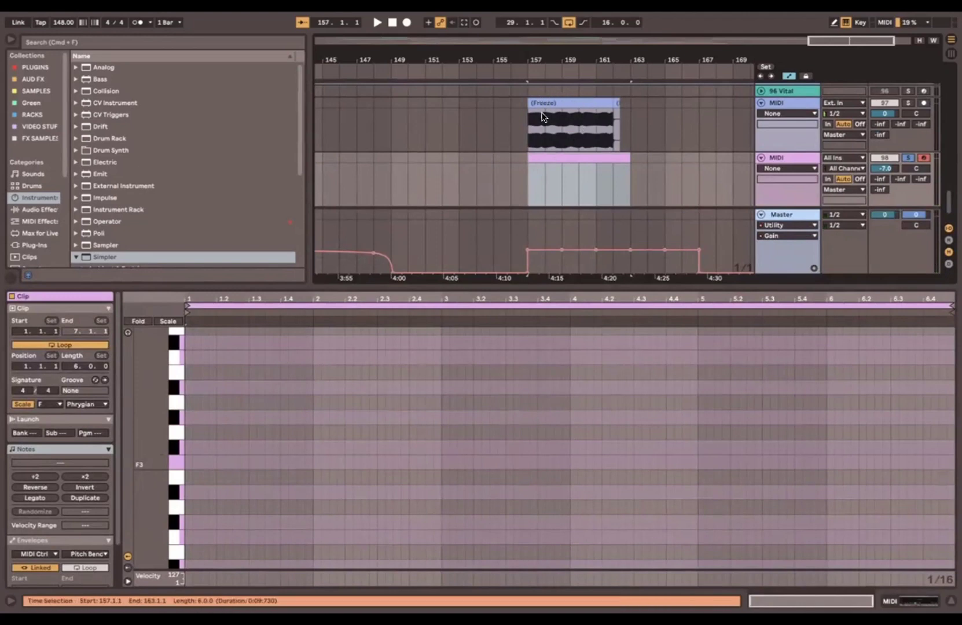
{"action": "left_click", "coordinate": [212, 535]}
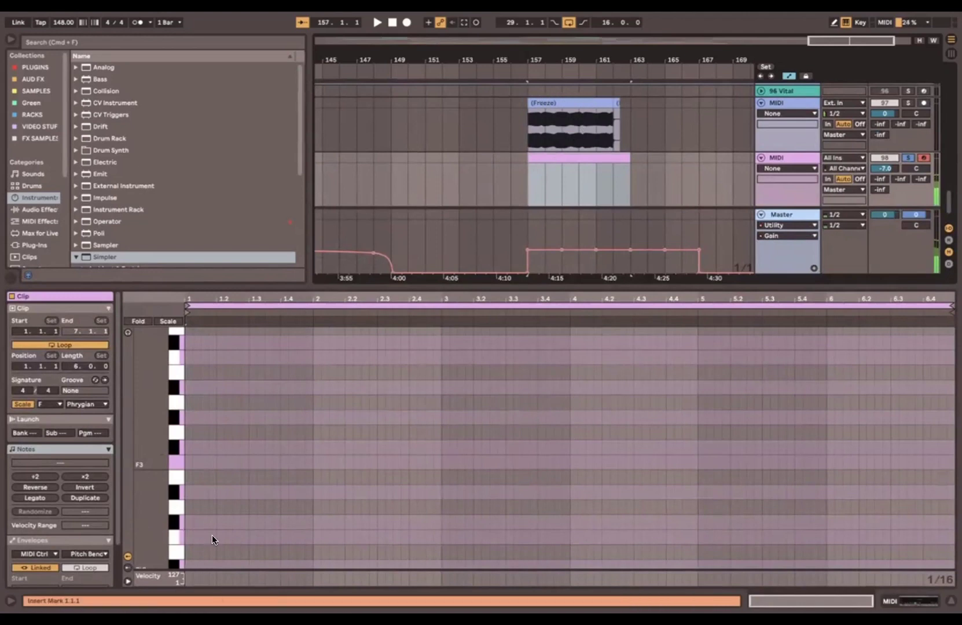
{"action": "key", "text": "Up"}
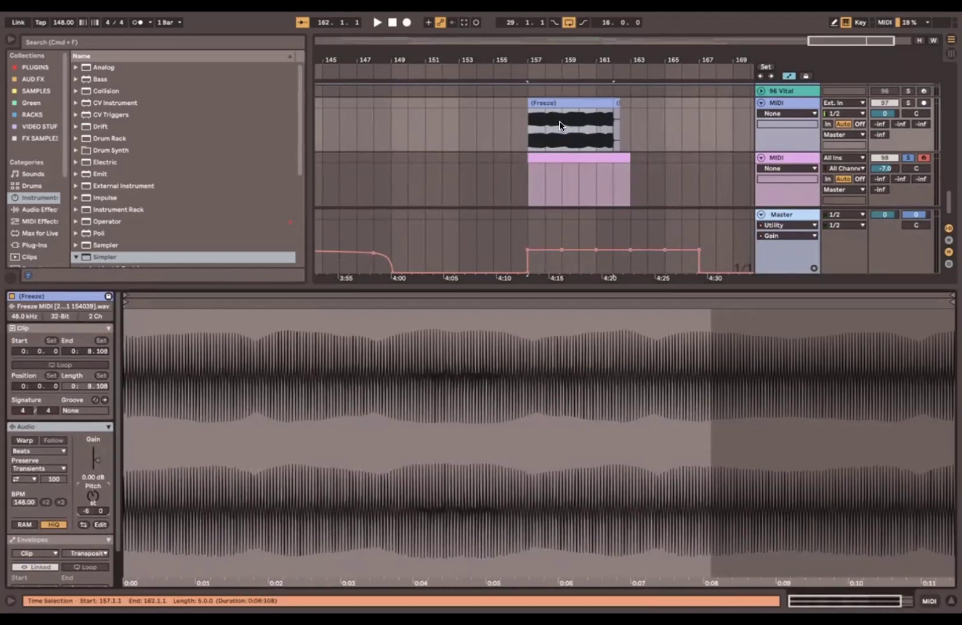
Step: Try to consolidate the frozen audio clip spanning bars 157 to 162
{"action": "left_click", "coordinate": [582, 100]}
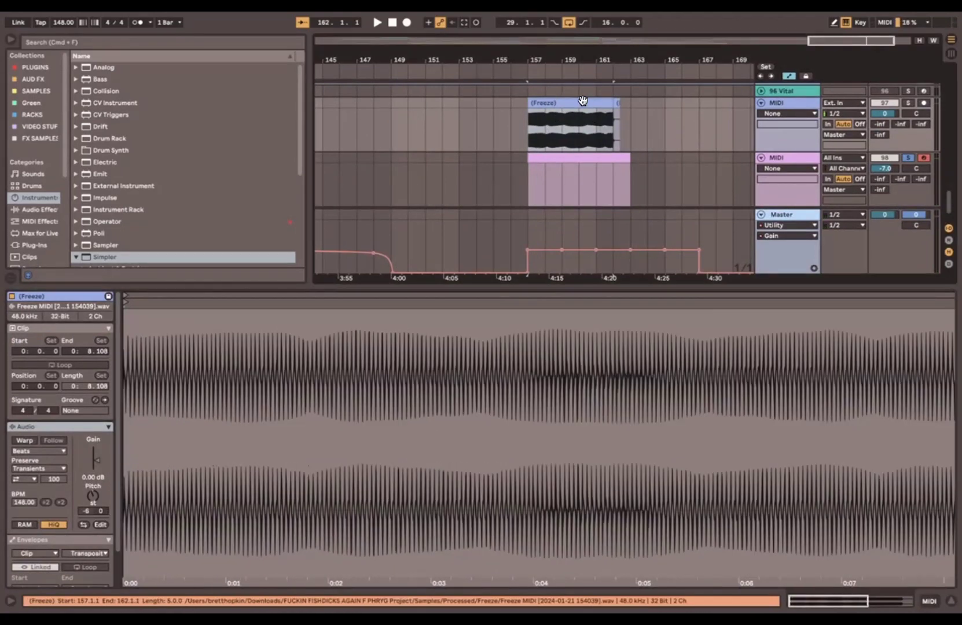
{"action": "key", "text": "super+j"}
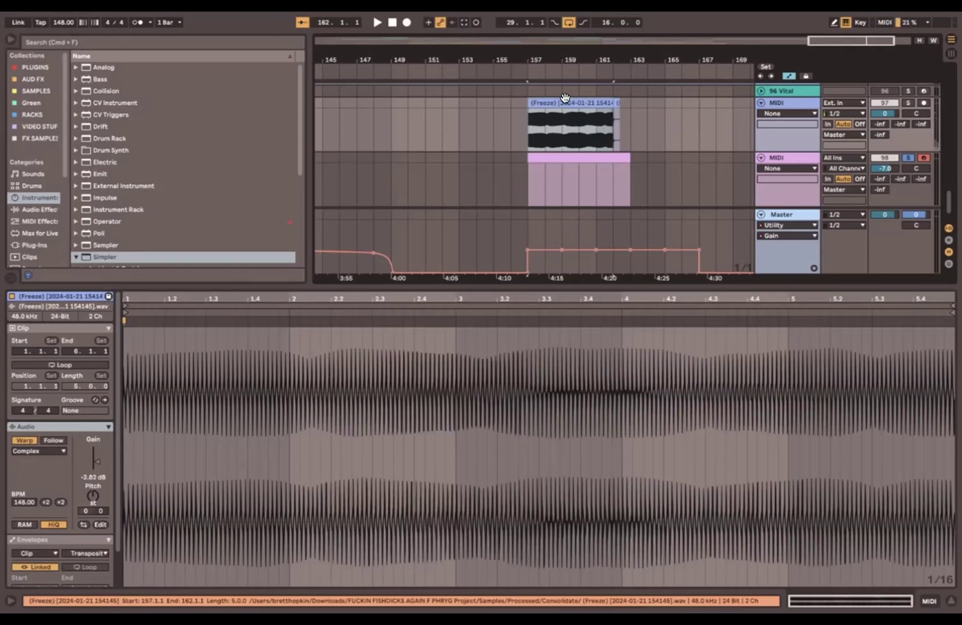
{"action": "left_click", "coordinate": [792, 154]}
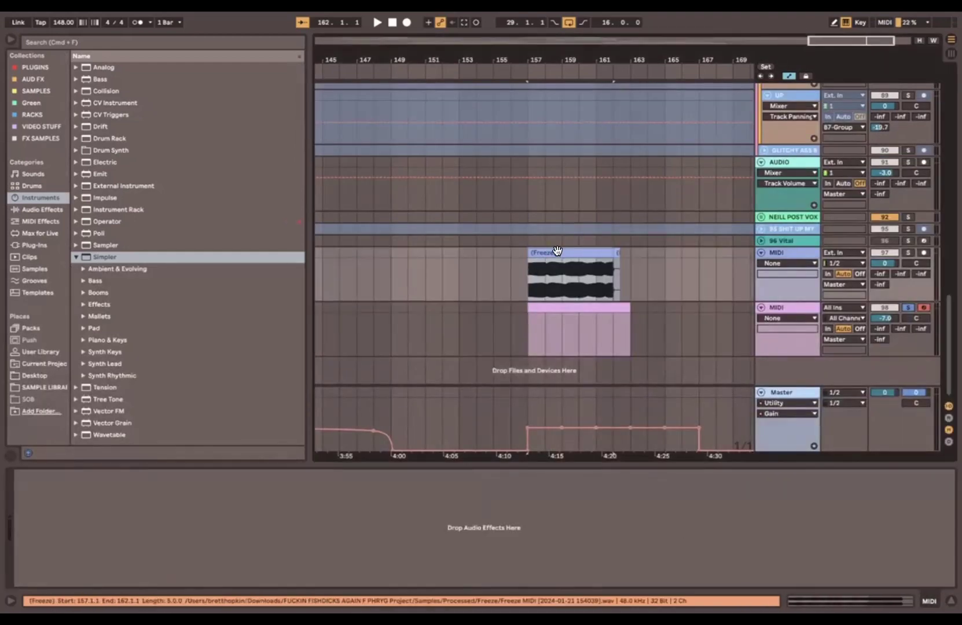
Step: Load the frozen audio clip into Simpler on the pink MIDI track and reset that track's volume to 0 dB
{"action": "double_click", "coordinate": [547, 252]}
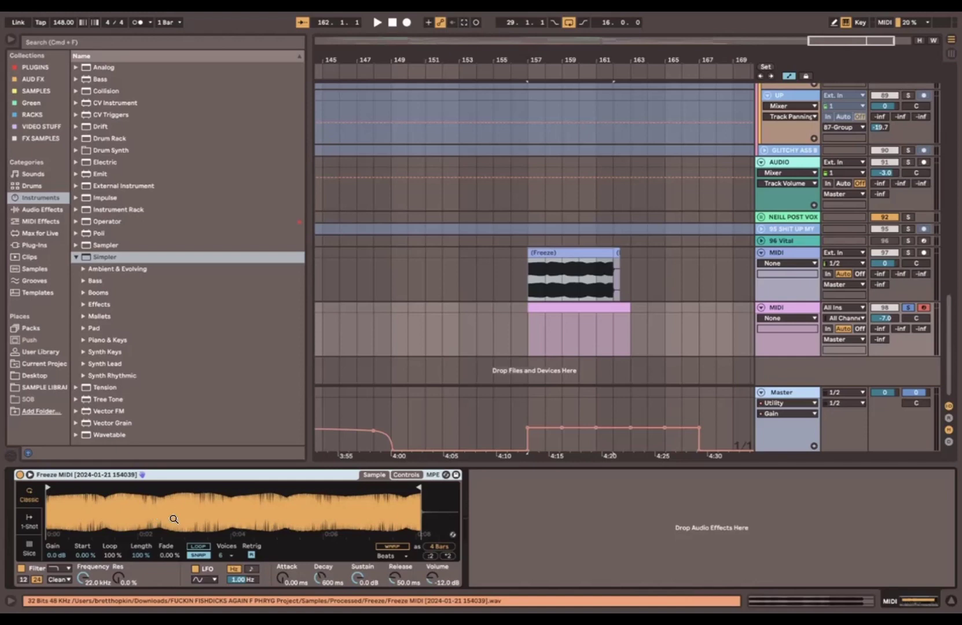
{"action": "left_click", "coordinate": [775, 307]}
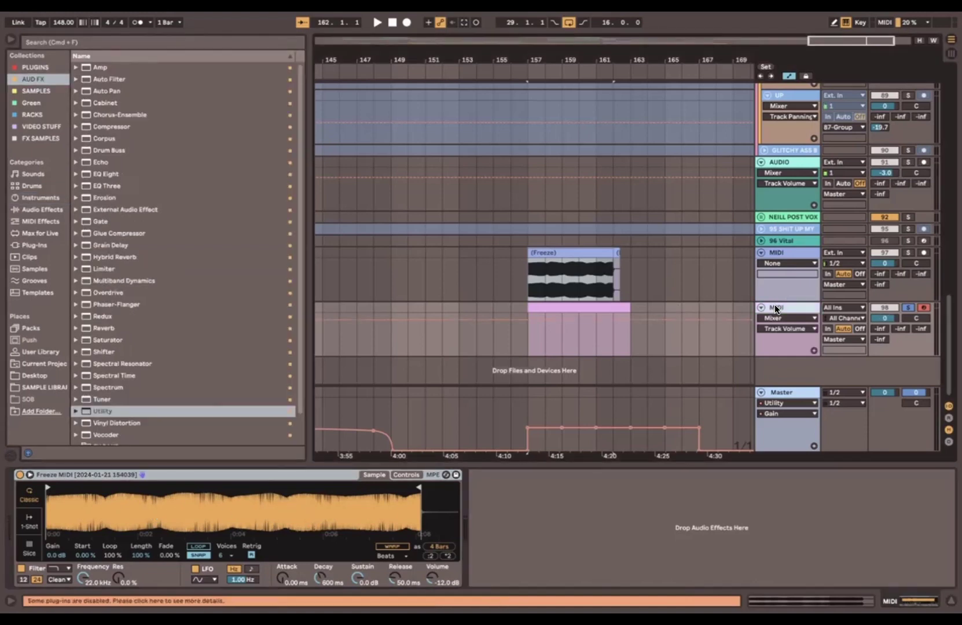
{"action": "key", "text": "super+z"}
Step: Add Sampler to the new green MIDI track and load the frozen audio clip into it as its sample
{"action": "key", "text": "super+f"}
{"action": "type", "text": "samp"}
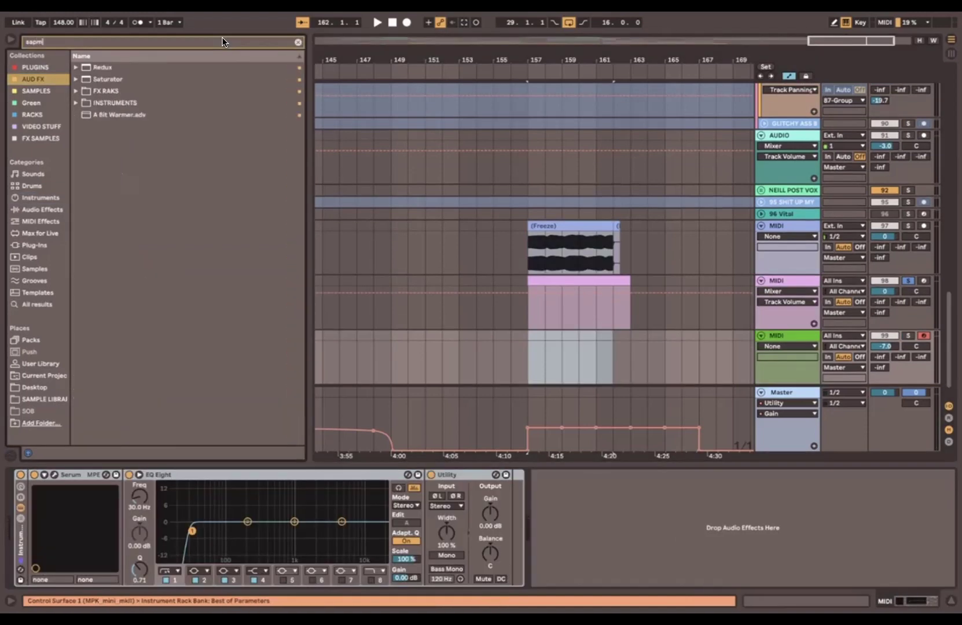
{"action": "left_click", "coordinate": [39, 198]}
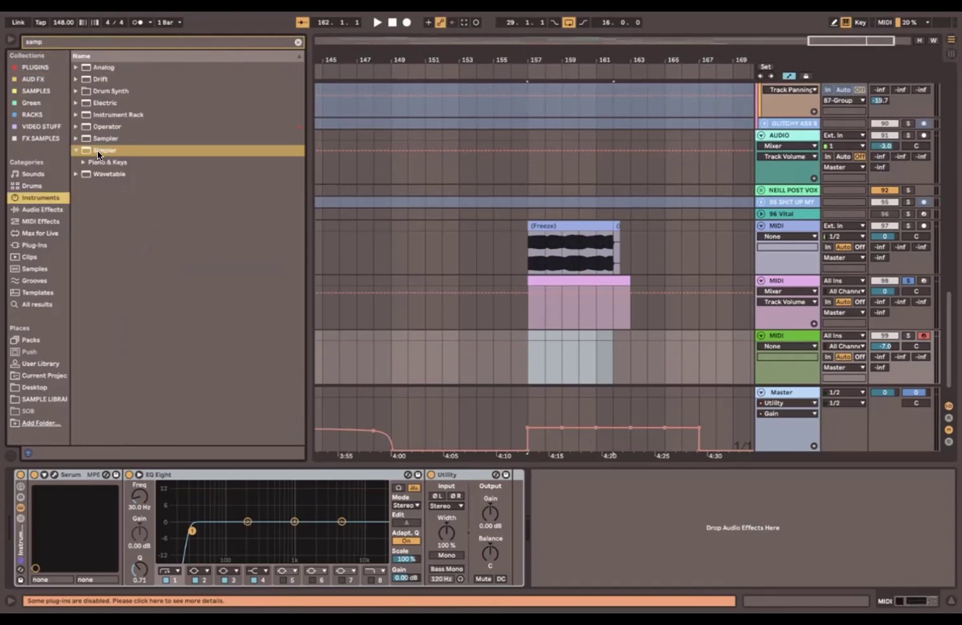
{"action": "left_click_drag", "start_coordinate": [103, 138], "coordinate": [443, 358]}
{"action": "left_click_drag", "start_coordinate": [592, 240], "coordinate": [572, 236]}
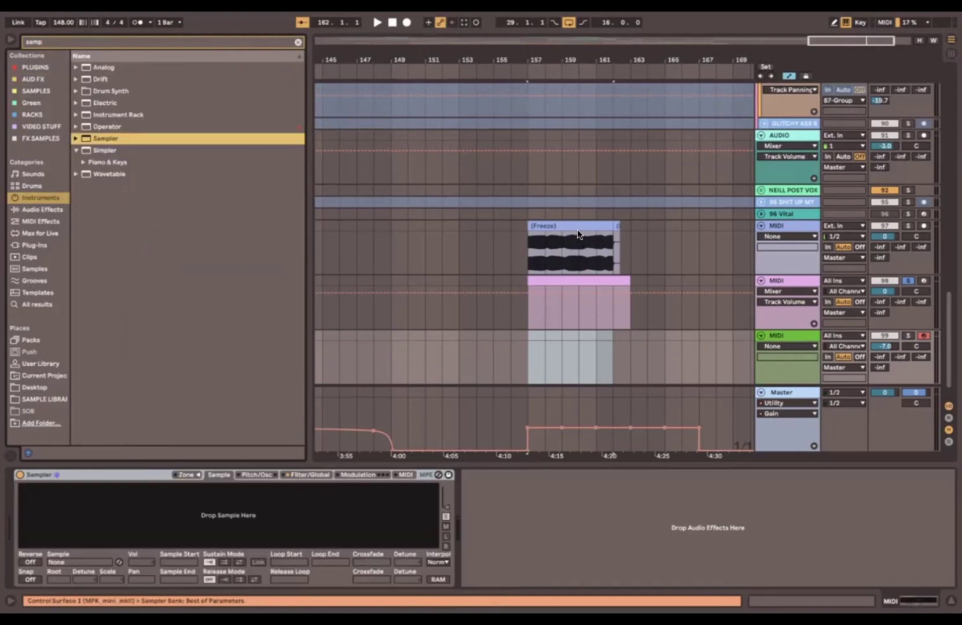
{"action": "left_click_drag", "start_coordinate": [184, 518], "coordinate": [185, 517]}
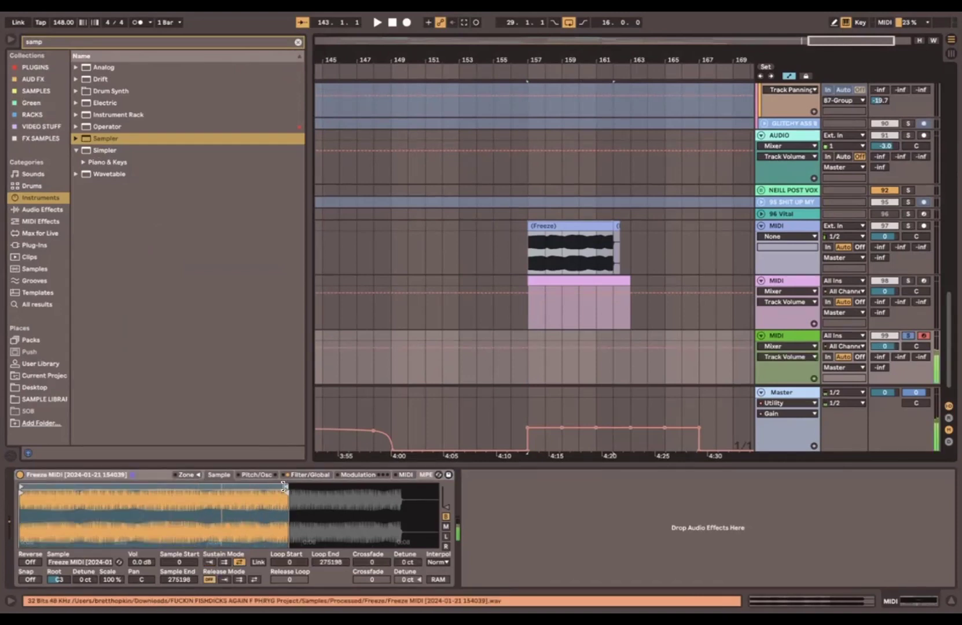
Step: Set Sampler's loop end to 320312 and its sample end to 379303
{"action": "mouse_move", "coordinate": [288, 485]}
{"action": "left_mouse_down"}
{"action": "mouse_move", "coordinate": [329, 490]}
{"action": "mouse_move", "coordinate": [332, 539]}
{"action": "left_mouse_up"}
{"action": "left_click_drag", "start_coordinate": [218, 492], "coordinate": [216, 524]}
{"action": "mouse_move", "coordinate": [258, 485]}
{"action": "left_mouse_down"}
{"action": "mouse_move", "coordinate": [210, 487]}
{"action": "mouse_move", "coordinate": [266, 488]}
{"action": "mouse_move", "coordinate": [242, 504]}
{"action": "left_mouse_up"}
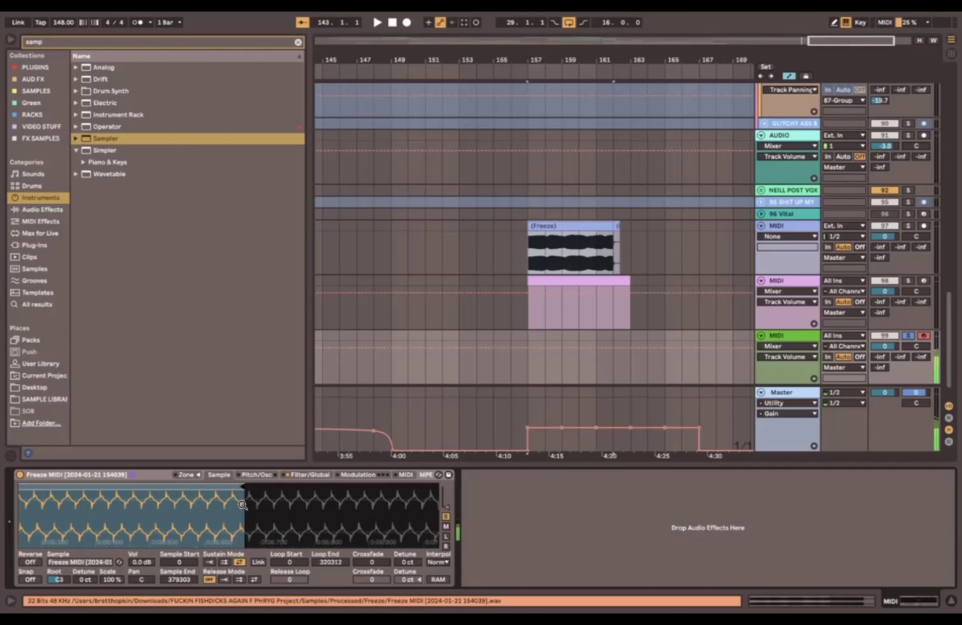
{"action": "left_click_drag", "start_coordinate": [243, 505], "coordinate": [302, 39]}
Step: Add an Amp effect after Sampler and raise its Presence to 5.71
{"action": "left_click", "coordinate": [294, 40]}
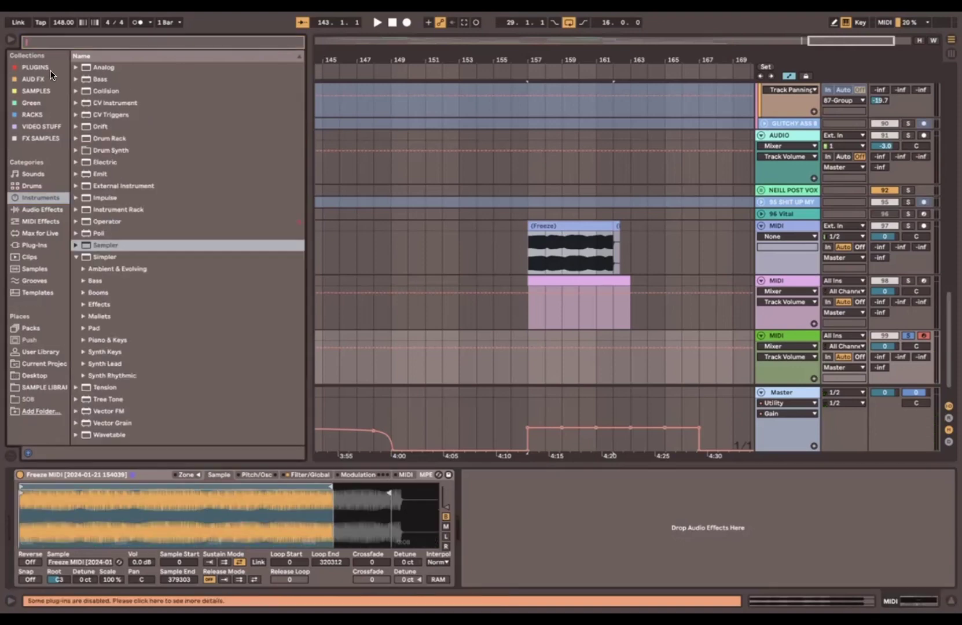
{"action": "left_click", "coordinate": [41, 78]}
{"action": "left_click_drag", "start_coordinate": [91, 63], "coordinate": [517, 510]}
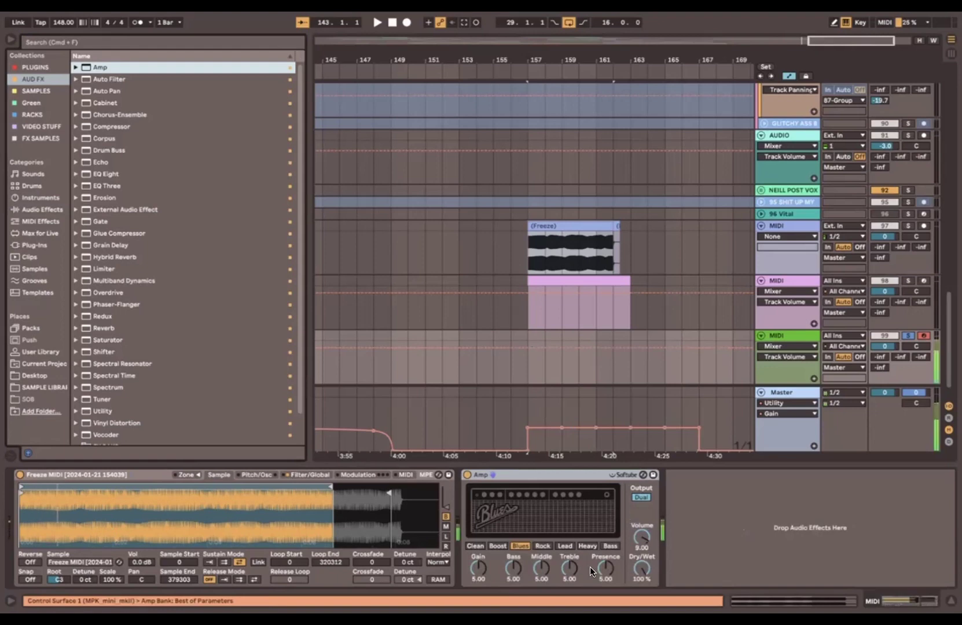
{"action": "left_click_drag", "start_coordinate": [606, 570], "coordinate": [607, 563]}
Step: Audition the Boost, Lead, Heavy and Bass amp types, choose Heavy, and raise the Amp's Gain to about 7.78
{"action": "left_click", "coordinate": [497, 545]}
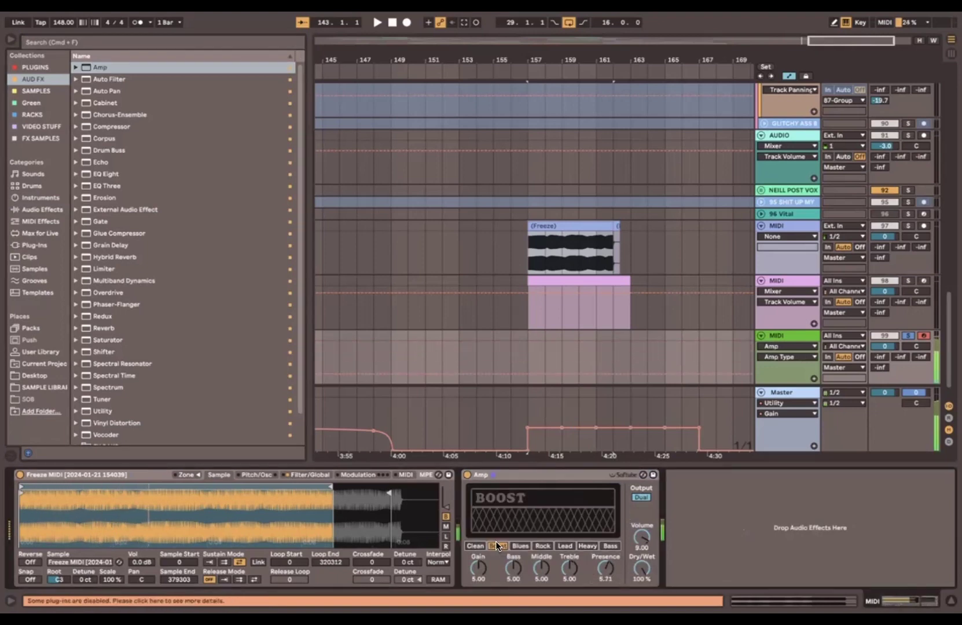
{"action": "left_click", "coordinate": [556, 544]}
{"action": "left_click", "coordinate": [584, 545]}
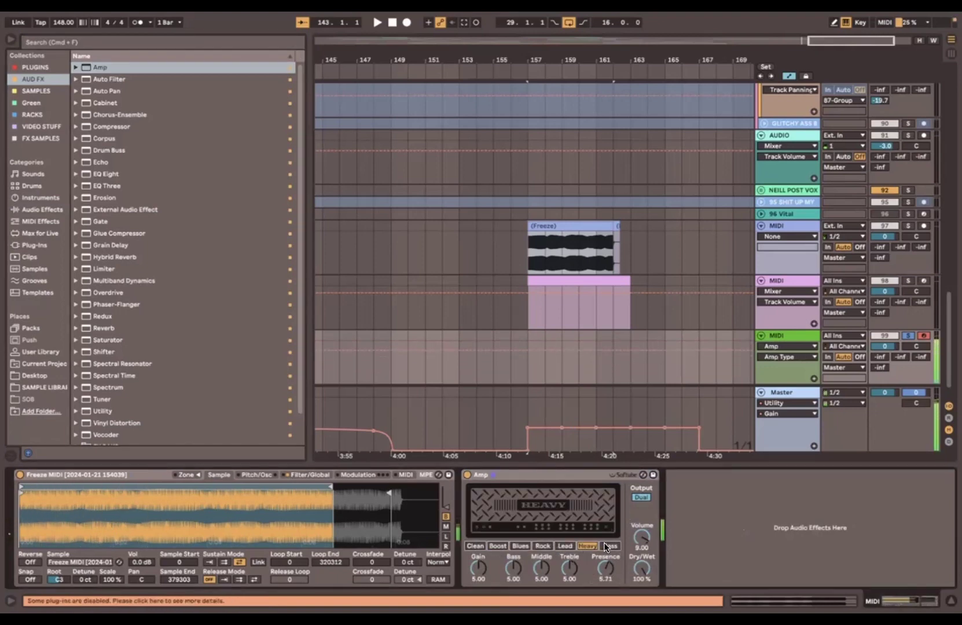
{"action": "left_click", "coordinate": [603, 542]}
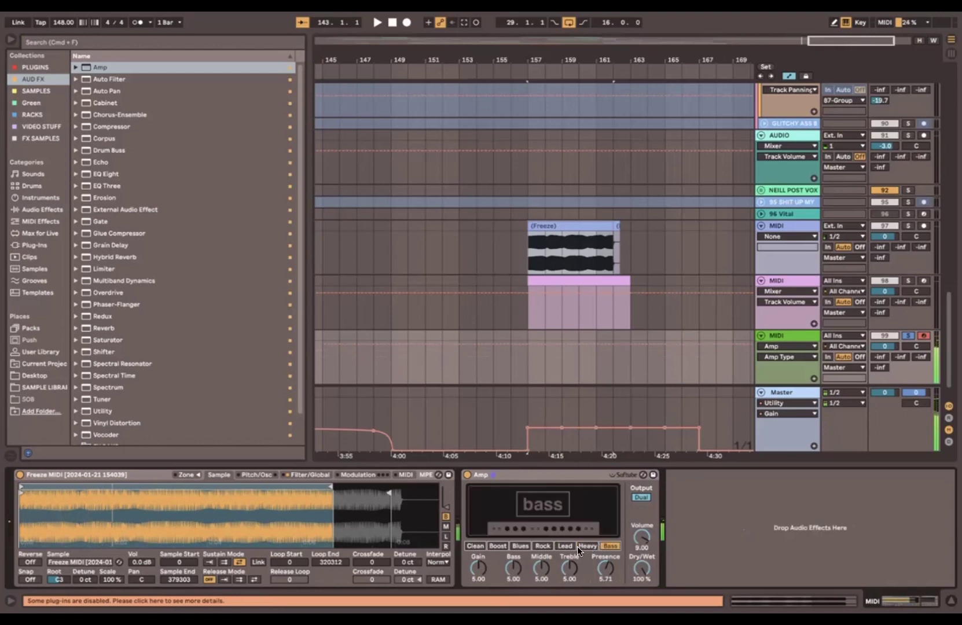
{"action": "left_click", "coordinate": [578, 546]}
{"action": "left_click_drag", "start_coordinate": [494, 573], "coordinate": [494, 545]}
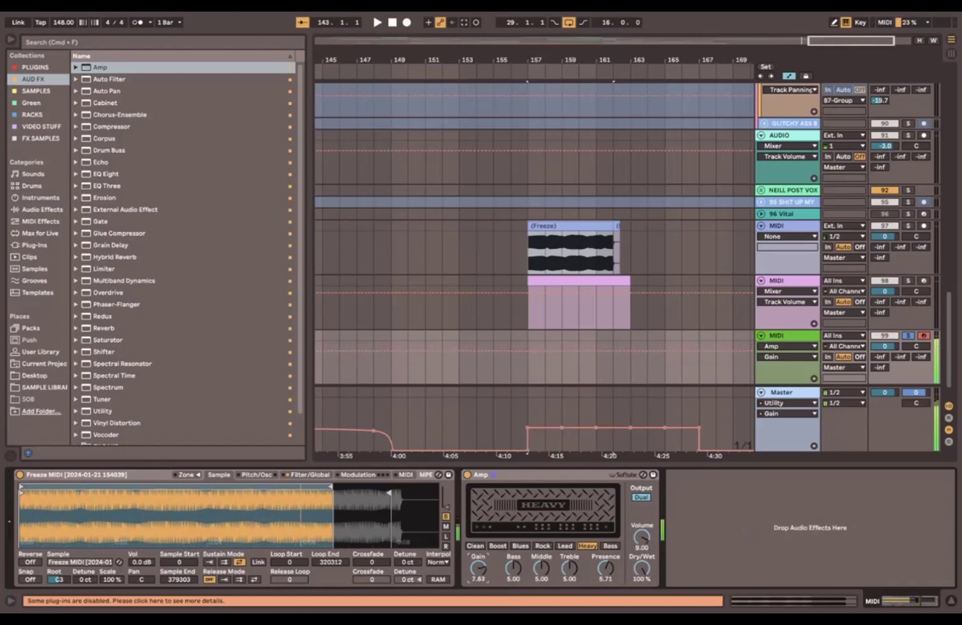
Step: Extend Sampler's loop end and sample end to 390103 so the loop covers the full audio
{"action": "left_click_drag", "start_coordinate": [332, 486], "coordinate": [399, 485]}
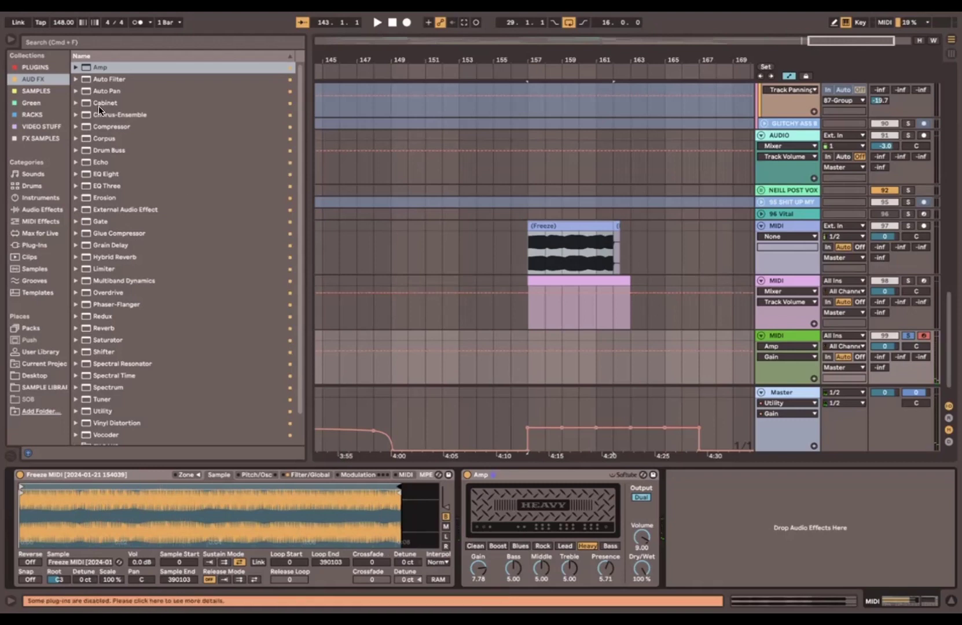
Step: Insert Auto Filter between Sampler and Amp with its cutoff at about 5.06 kHz, and switch the amp type to Rock
{"action": "left_click_drag", "start_coordinate": [103, 80], "coordinate": [466, 510]}
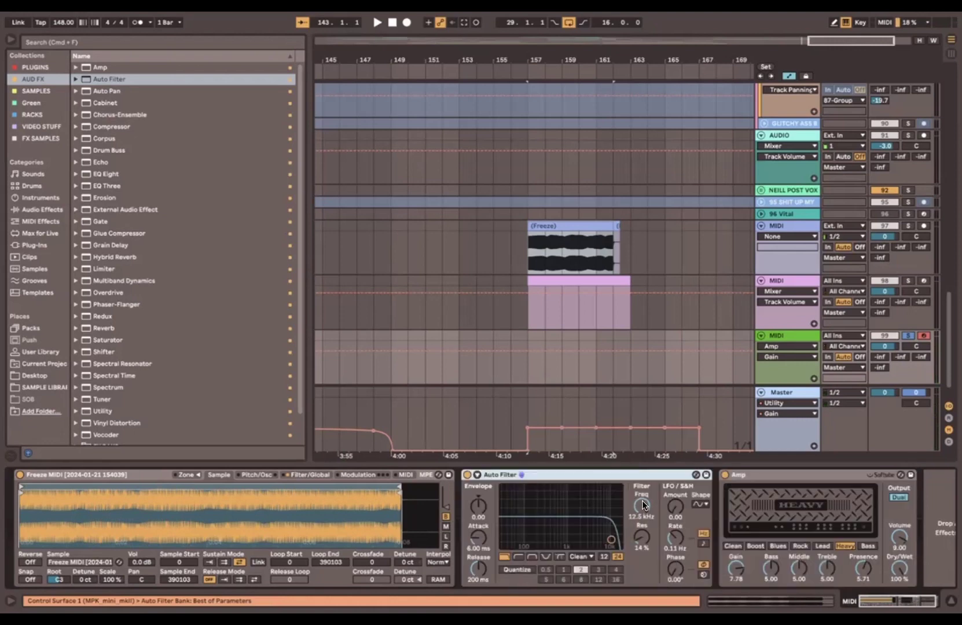
{"action": "left_click_drag", "start_coordinate": [641, 505], "coordinate": [642, 543]}
{"action": "left_click", "coordinate": [820, 545]}
{"action": "left_click", "coordinate": [799, 545]}
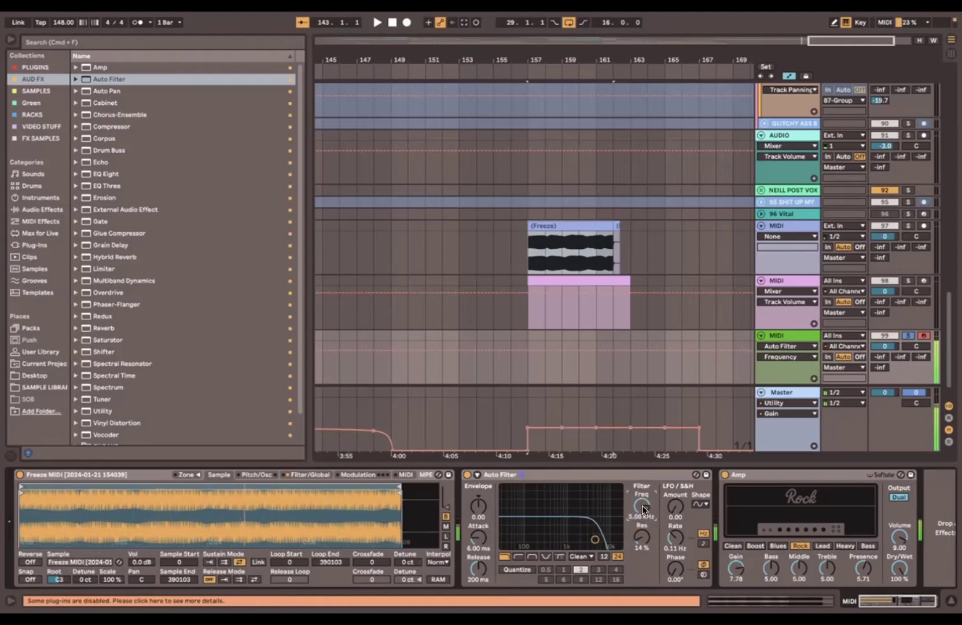
Step: Create a six-bar MIDI clip from bar 157 on the Sampler track and stretch a C3 note across its full length
{"action": "double_click", "coordinate": [533, 326]}
{"action": "double_click", "coordinate": [85, 477]}
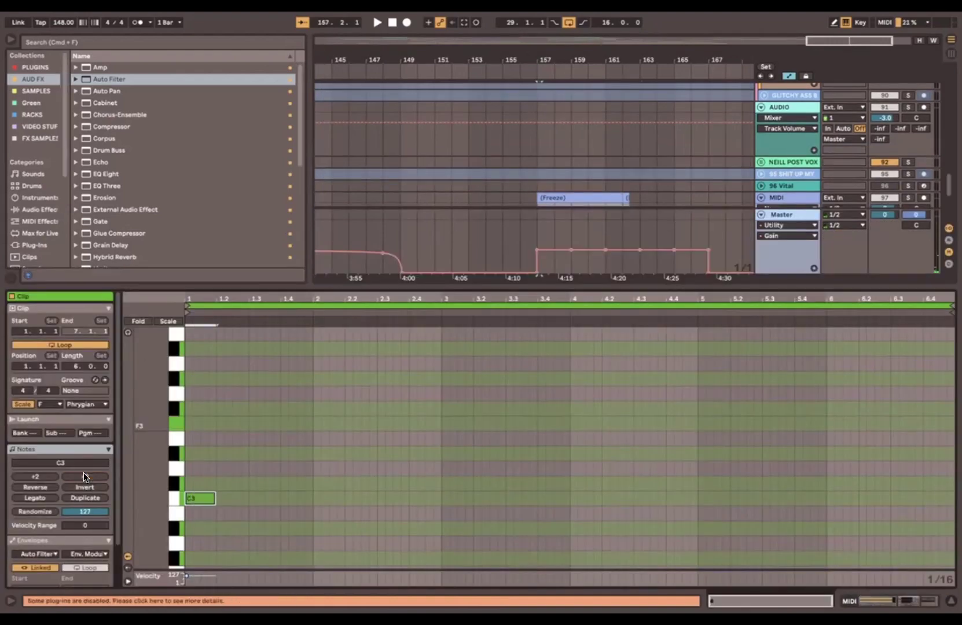
{"action": "double_click", "coordinate": [85, 476]}
{"action": "left_click", "coordinate": [84, 477]}
{"action": "double_click", "coordinate": [85, 477]}
{"action": "left_click", "coordinate": [84, 476]}
{"action": "key", "text": "space"}
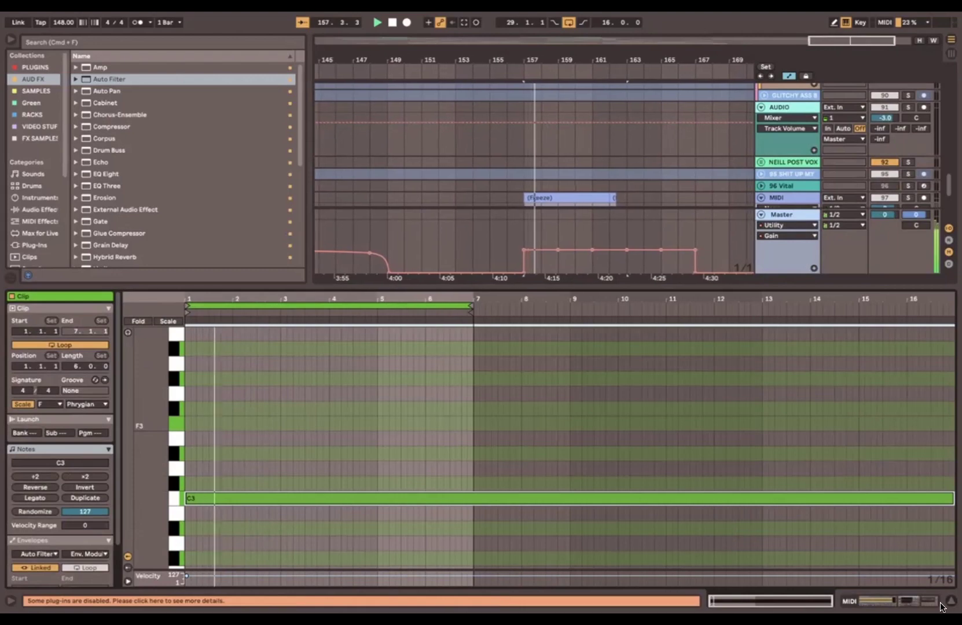
{"action": "key", "text": "super+alt+l"}
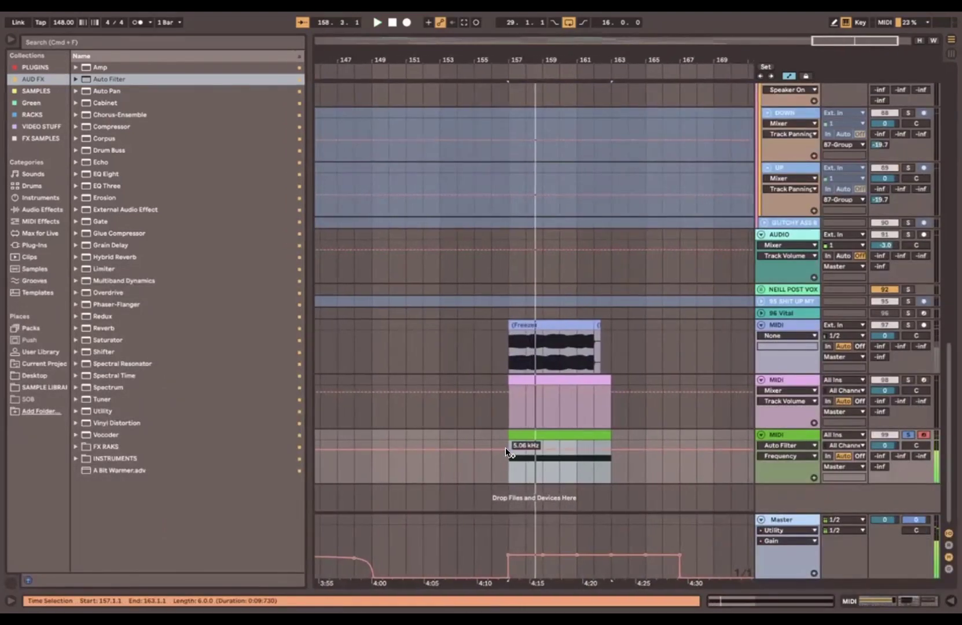
Step: Automate the Auto Filter frequency over the clip, rising to about 19.9 kHz after bar 157, dipping, rising again and falling towards bar 163
{"action": "key", "text": "space"}
{"action": "left_click_drag", "start_coordinate": [507, 449], "coordinate": [540, 441]}
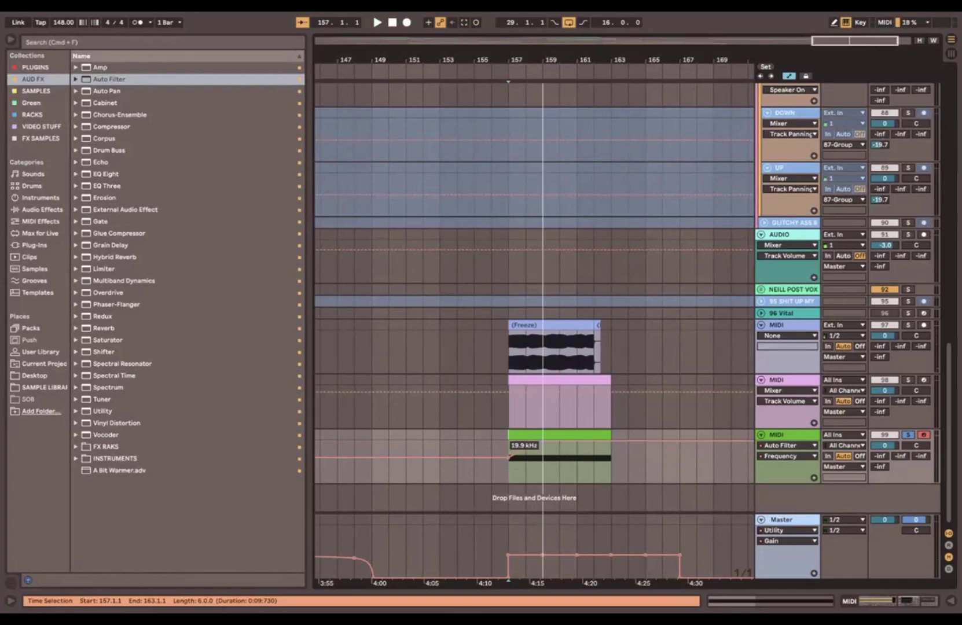
{"action": "key", "text": "space"}
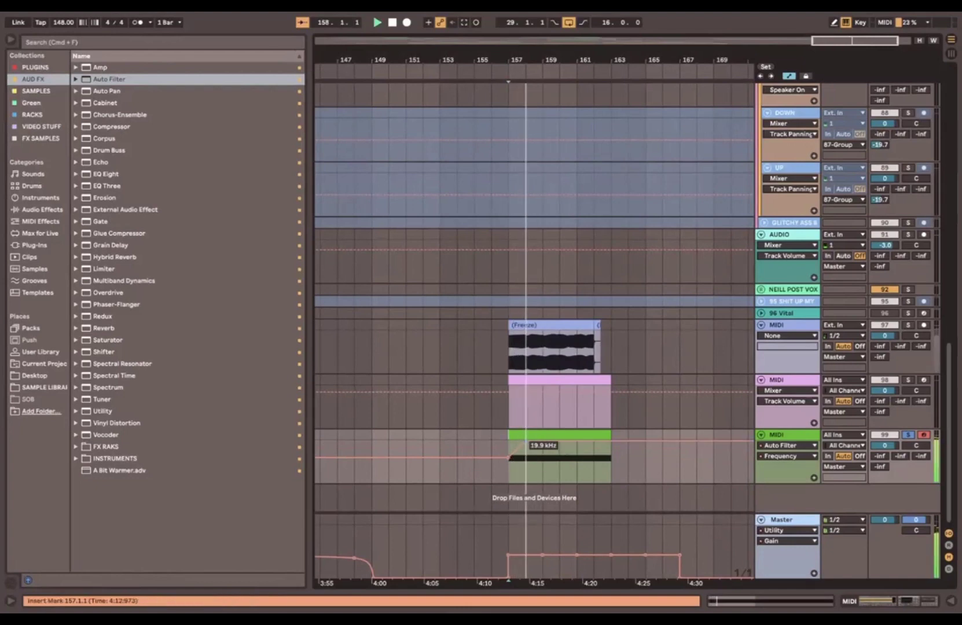
{"action": "mouse_move", "coordinate": [550, 445]}
{"action": "left_mouse_down"}
{"action": "mouse_move", "coordinate": [567, 457]}
{"action": "mouse_move", "coordinate": [577, 441]}
{"action": "mouse_move", "coordinate": [607, 440]}
{"action": "mouse_move", "coordinate": [611, 449]}
{"action": "left_mouse_up"}
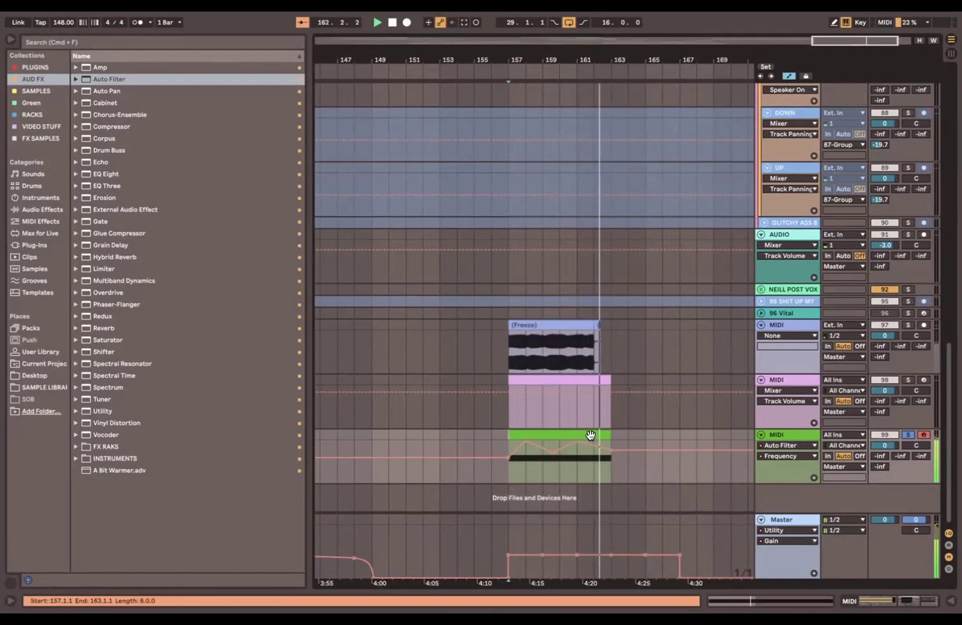
Step: Shorten the Sampler track's clip to five bars ending at bar 162, and lower the filter frequency automation at its end
{"action": "double_click", "coordinate": [785, 434]}
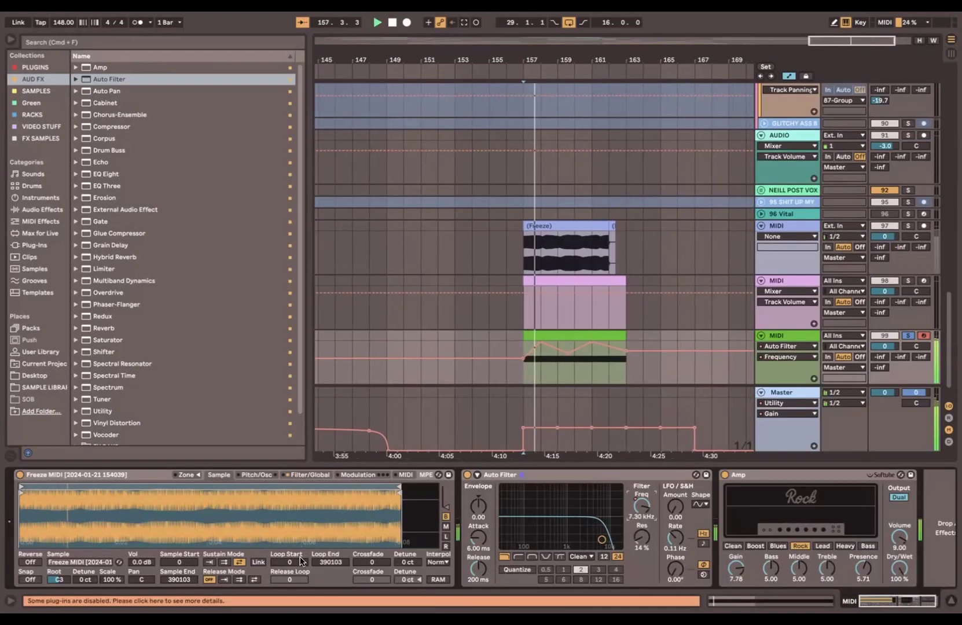
{"action": "key", "text": "space"}
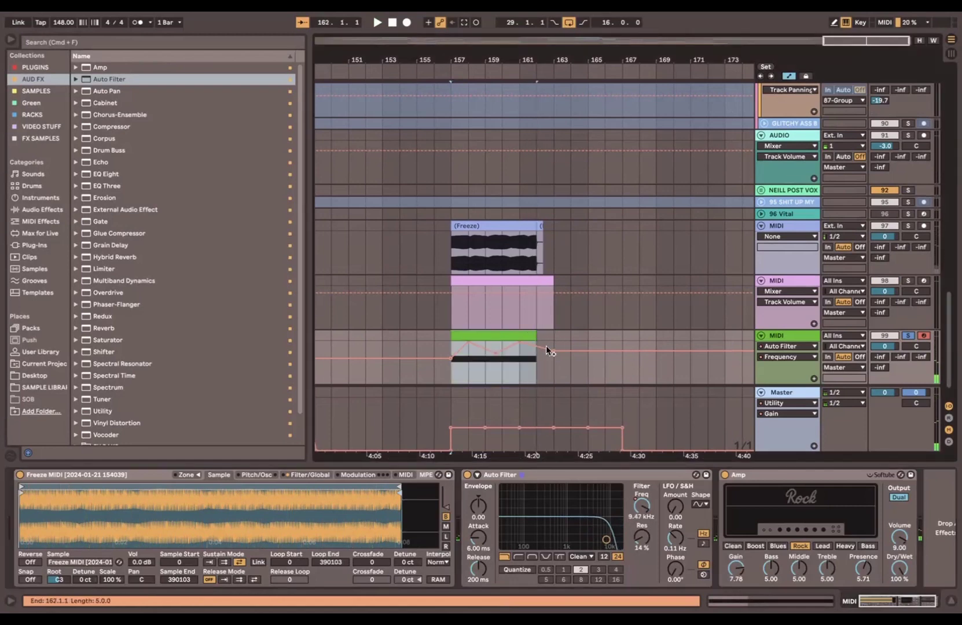
{"action": "left_click_drag", "start_coordinate": [546, 345], "coordinate": [519, 343]}
{"action": "left_click", "coordinate": [501, 358]}
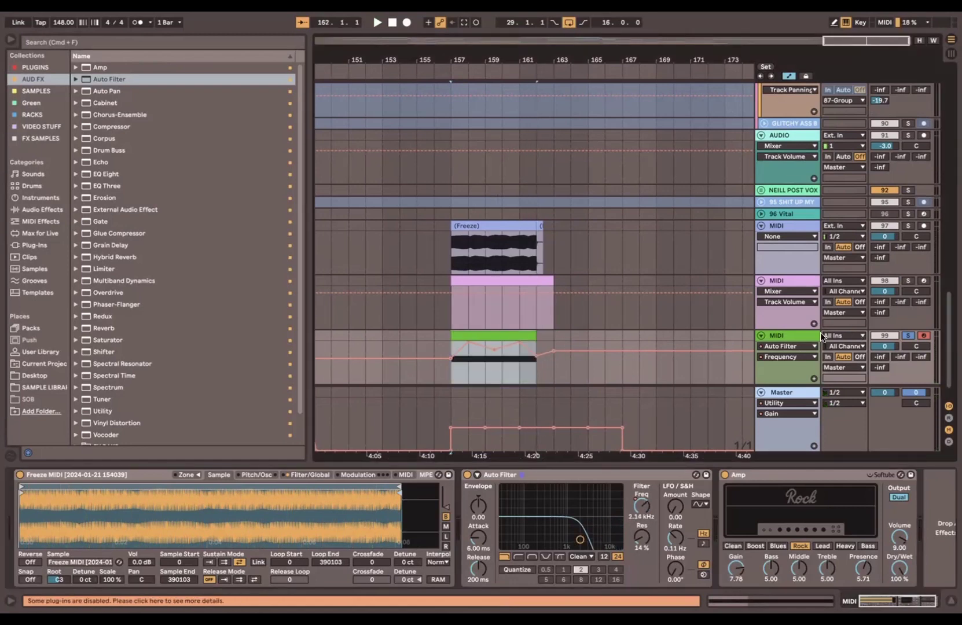
Step: Freeze and flatten the Sampler track to audio
{"action": "right_click", "coordinate": [783, 333]}
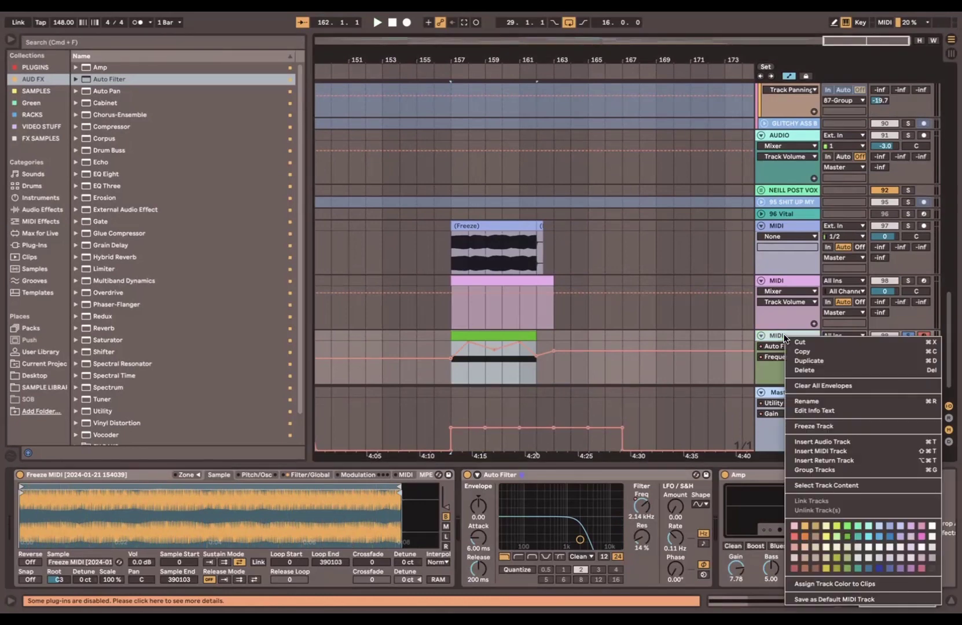
{"action": "left_click", "coordinate": [811, 424]}
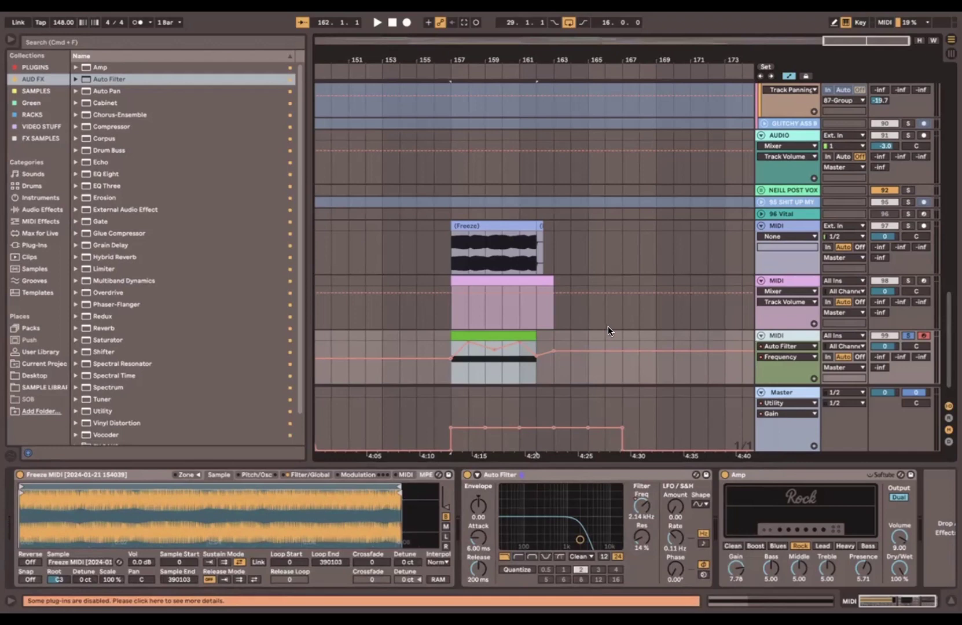
{"action": "left_click", "coordinate": [781, 334]}
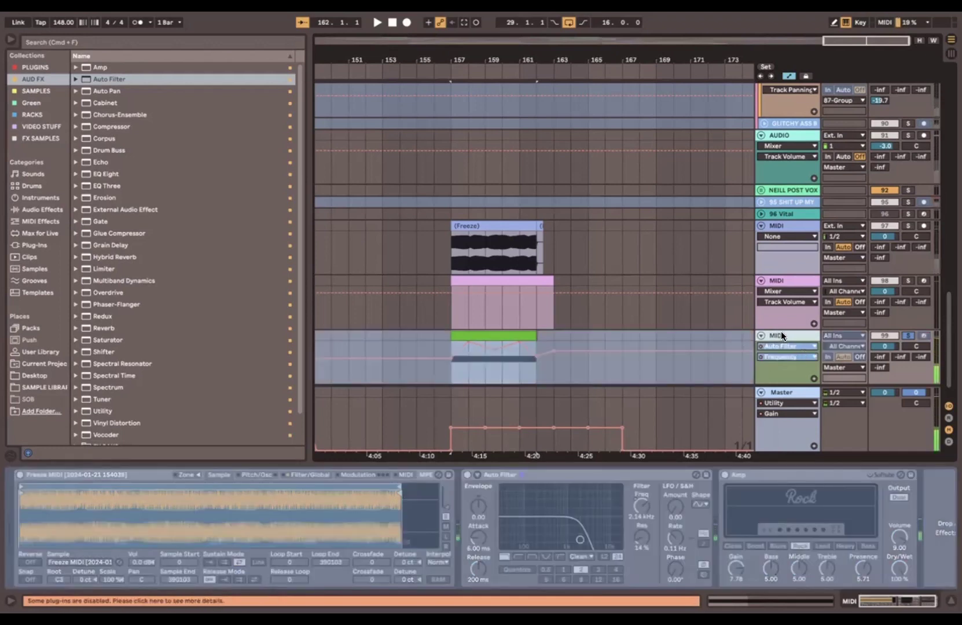
{"action": "right_click", "coordinate": [780, 334]}
{"action": "left_click", "coordinate": [810, 411]}
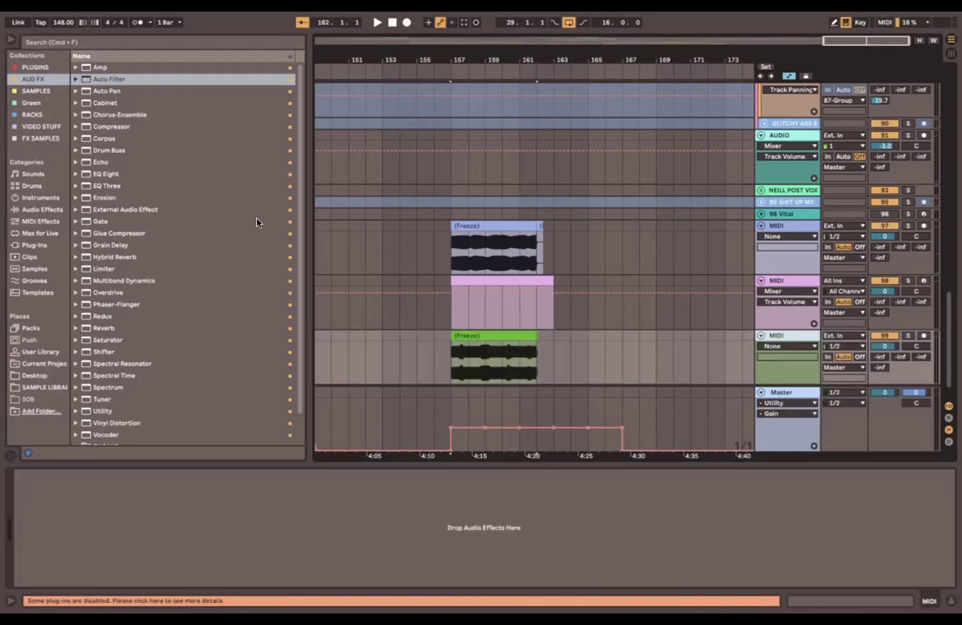
Step: Load a fresh Simpler on the pink MIDI track with the newly flattened green clip as its sample, and arm the track
{"action": "left_click", "coordinate": [120, 43]}
{"action": "type", "text": "simpl"}
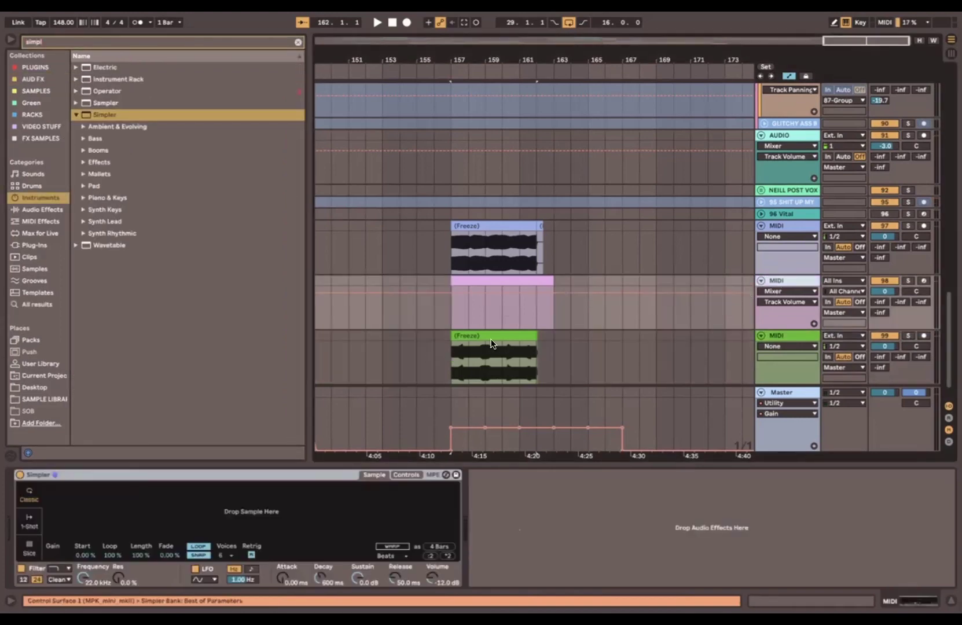
{"action": "left_click_drag", "start_coordinate": [487, 334], "coordinate": [243, 513]}
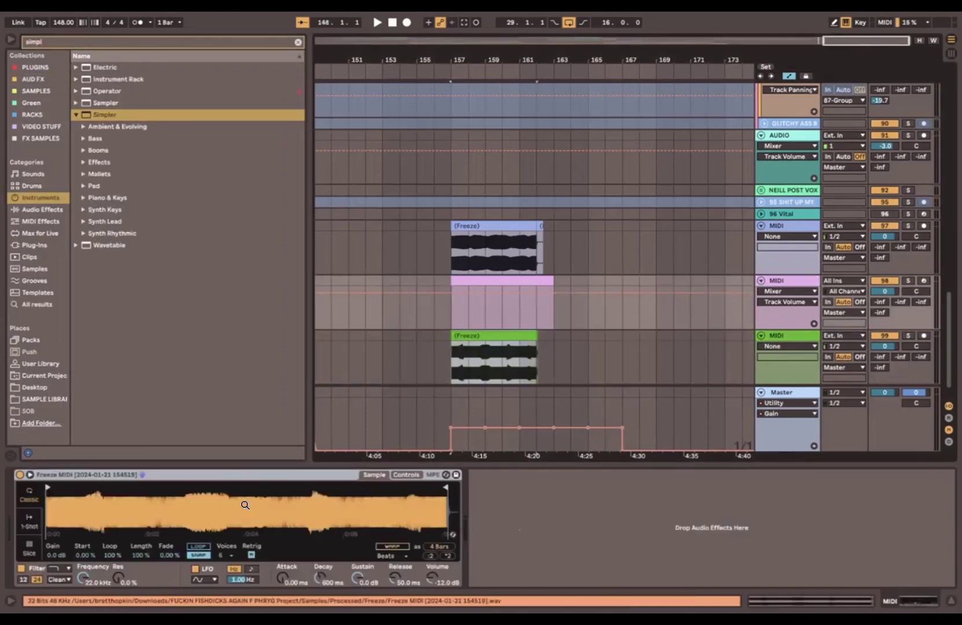
{"action": "left_click", "coordinate": [923, 280]}
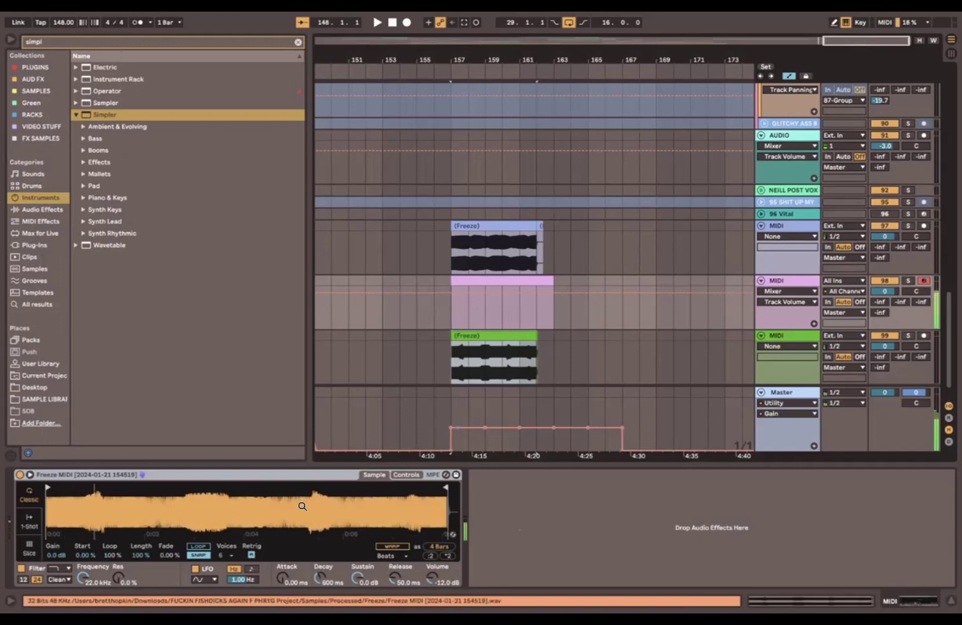
Step: Set the new Simpler to one voice and turn on Glide with a glide time of about 2.17 s
{"action": "left_click", "coordinate": [224, 555]}
{"action": "left_click", "coordinate": [221, 415]}
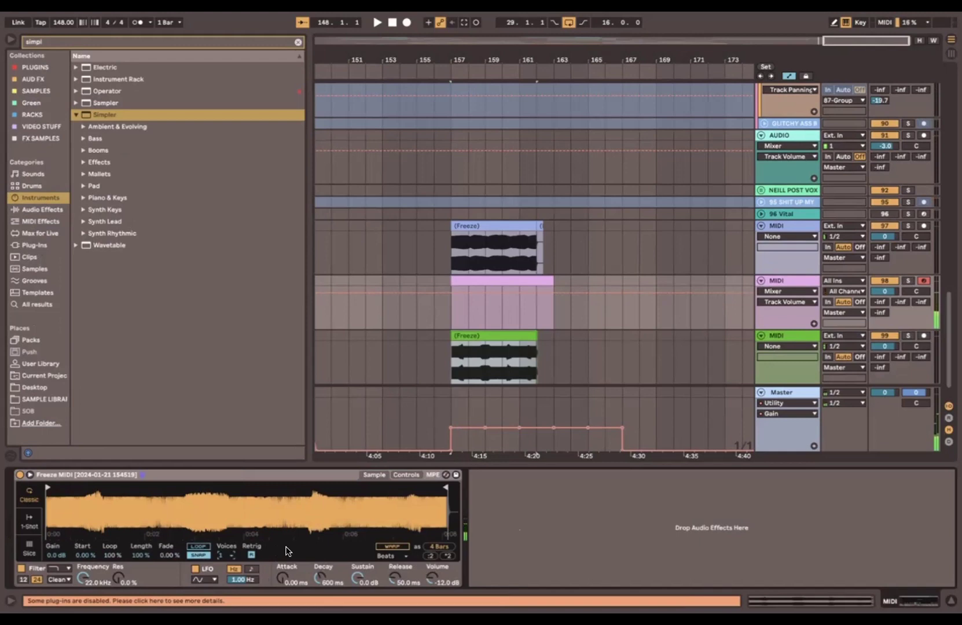
{"action": "left_click", "coordinate": [406, 476]}
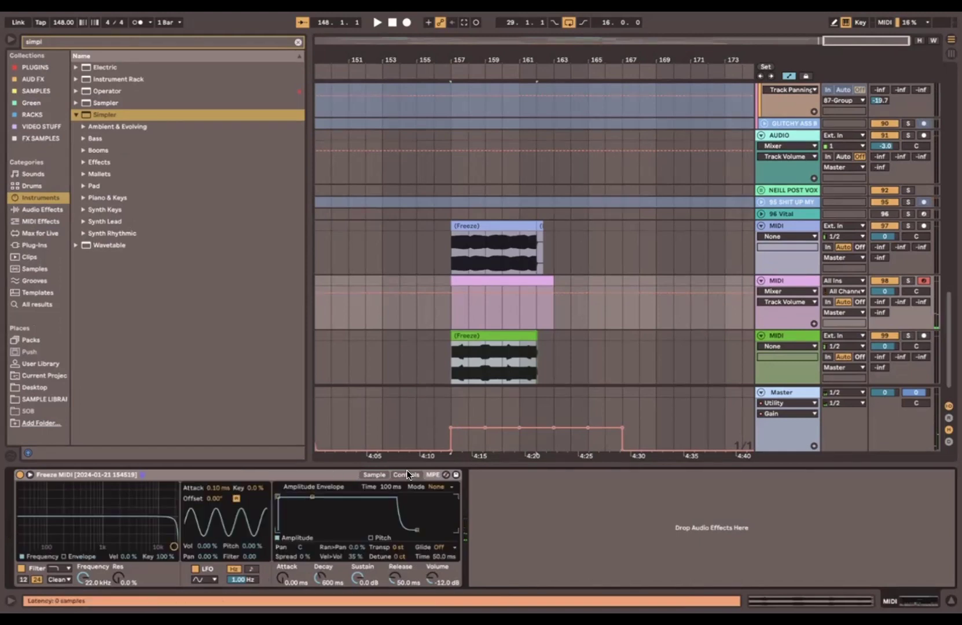
{"action": "left_click", "coordinate": [442, 547]}
{"action": "left_click", "coordinate": [441, 574]}
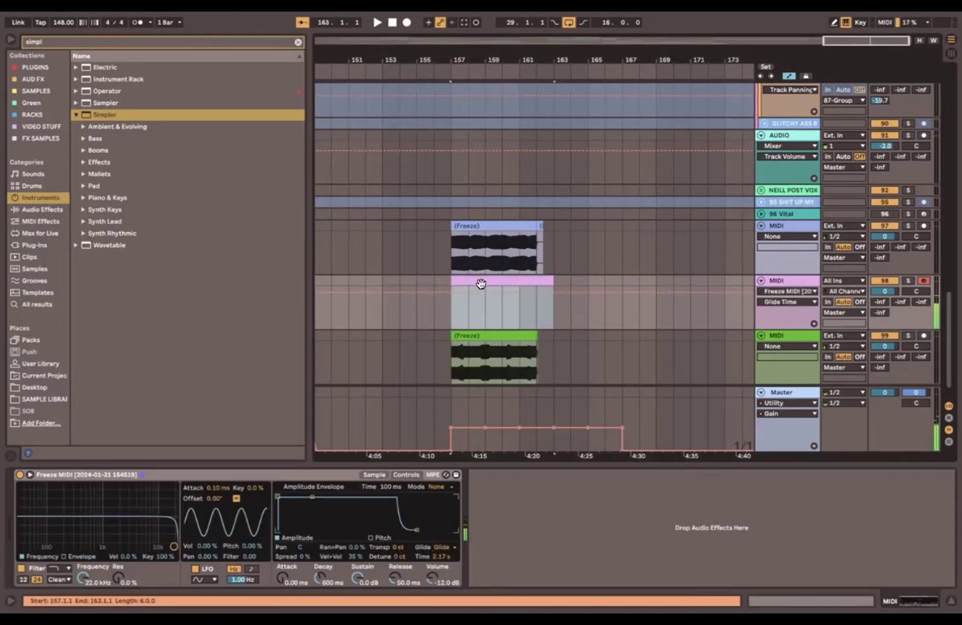
Step: In the pink MIDI clip, draw a C3 note from 1.1.1 to about 2.3.3 and a one-bar C5 note starting at 2.1.1
{"action": "double_click", "coordinate": [482, 277]}
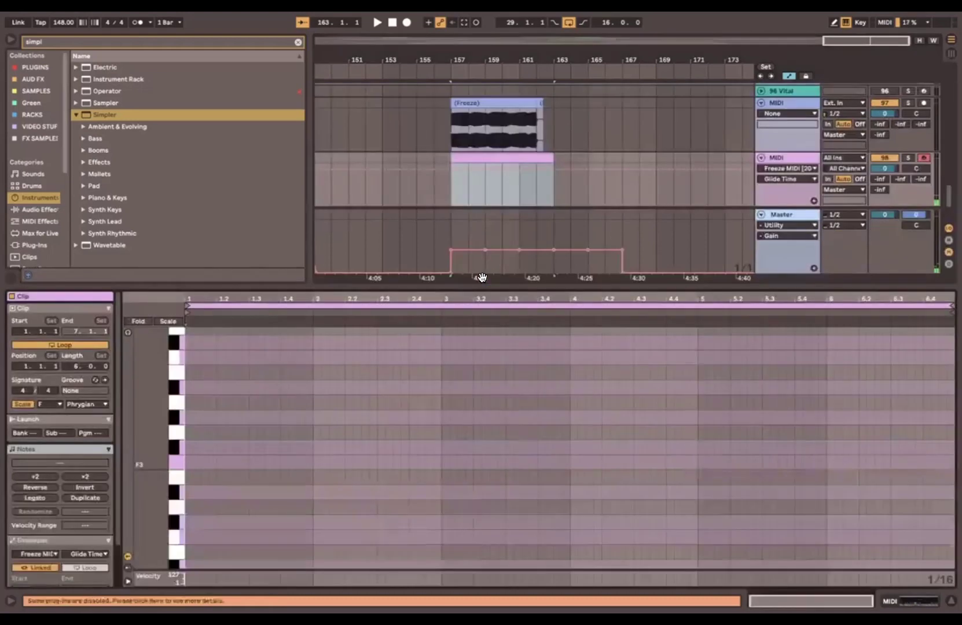
{"action": "left_click", "coordinate": [188, 537]}
{"action": "left_click_drag", "start_coordinate": [191, 537], "coordinate": [384, 537]}
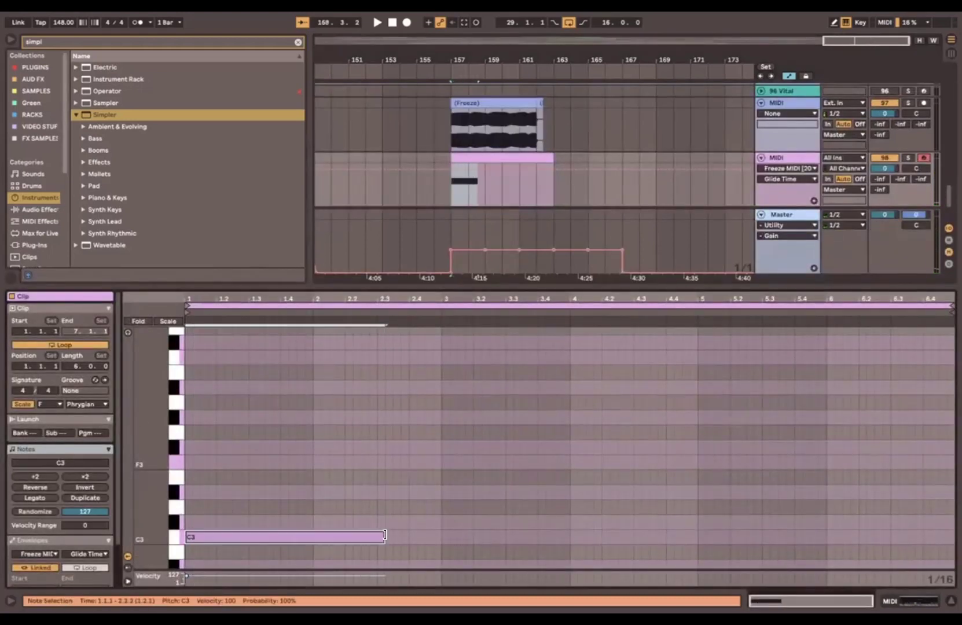
{"action": "double_click", "coordinate": [321, 359]}
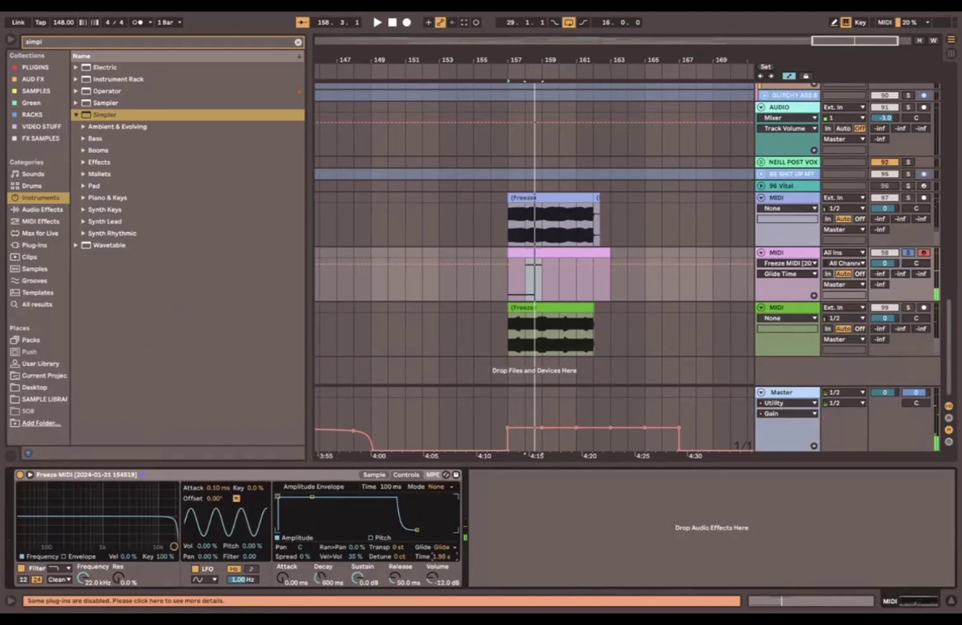
Step: Play the pink clip with the glide time lowered to about 573 ms, and draw an F3 note from 2.4.3 to 3.4.4
{"action": "key", "text": "space"}
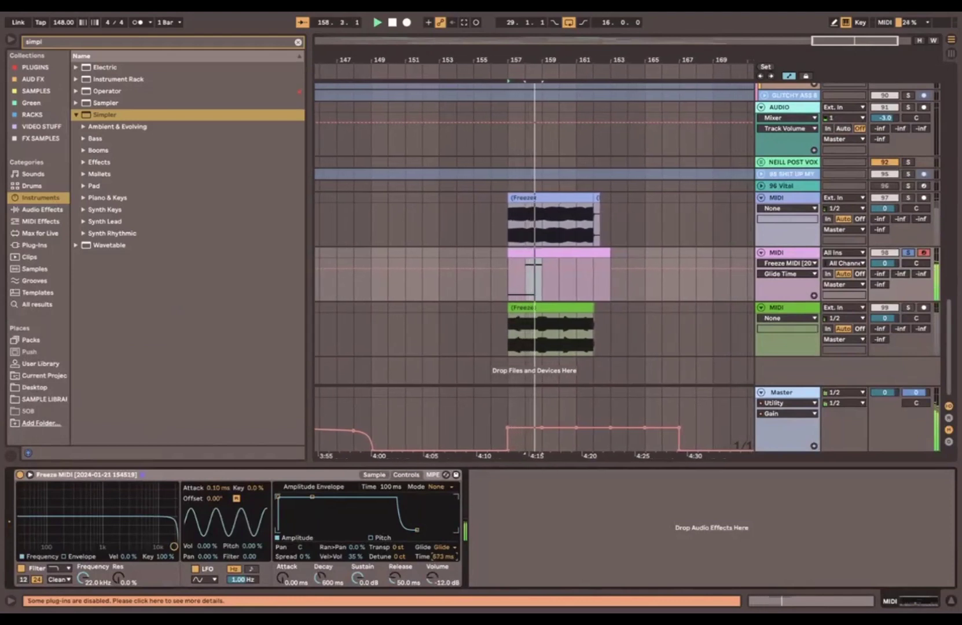
{"action": "double_click", "coordinate": [543, 253]}
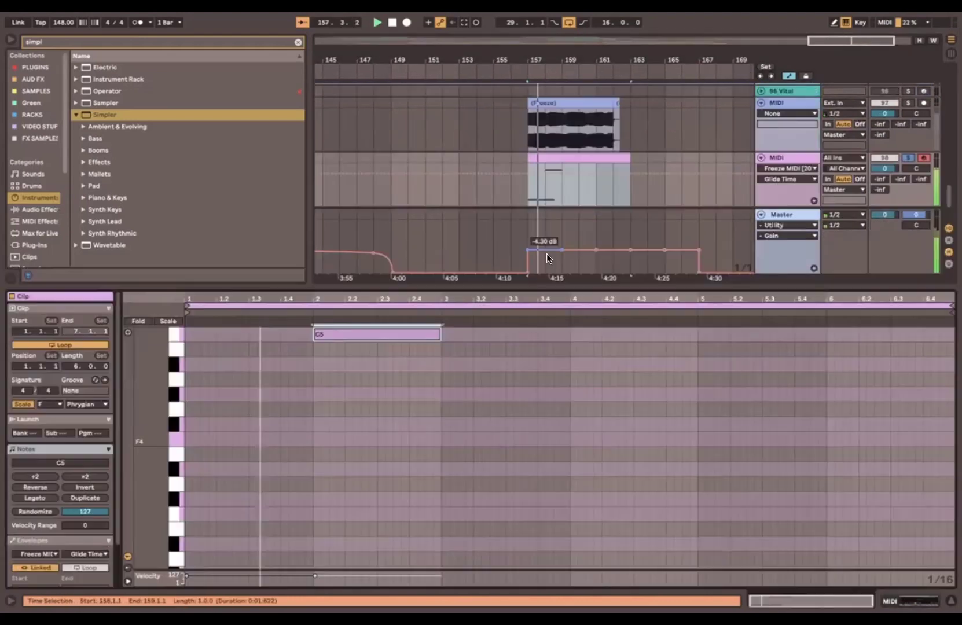
{"action": "scroll", "coordinate": [417, 394], "scroll_direction": "up", "scroll_amount": 5}
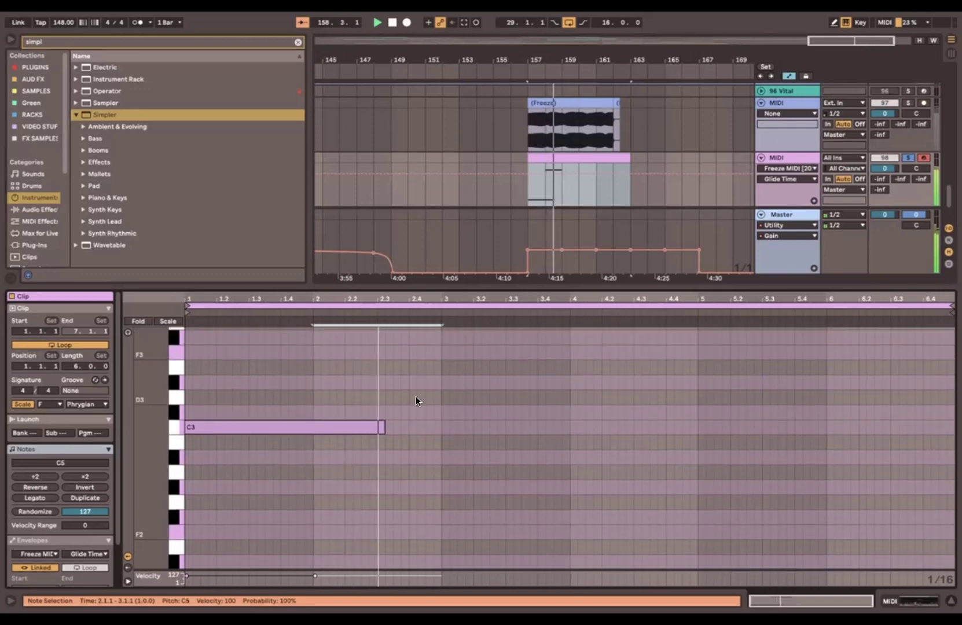
{"action": "left_click", "coordinate": [428, 349]}
{"action": "left_click_drag", "start_coordinate": [429, 351], "coordinate": [562, 346]}
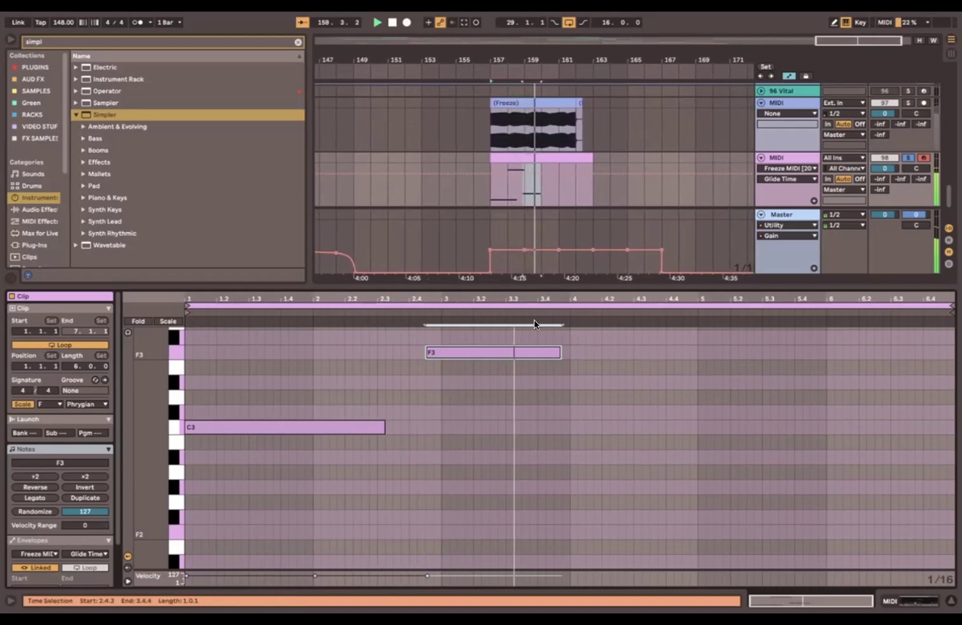
{"action": "scroll", "coordinate": [516, 378], "scroll_direction": "up", "scroll_amount": 2}
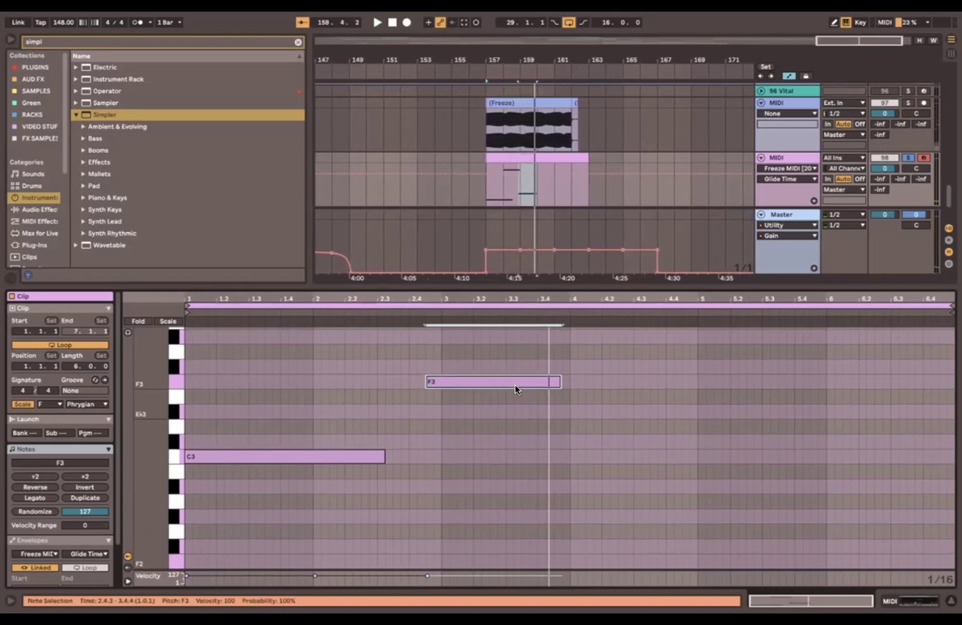